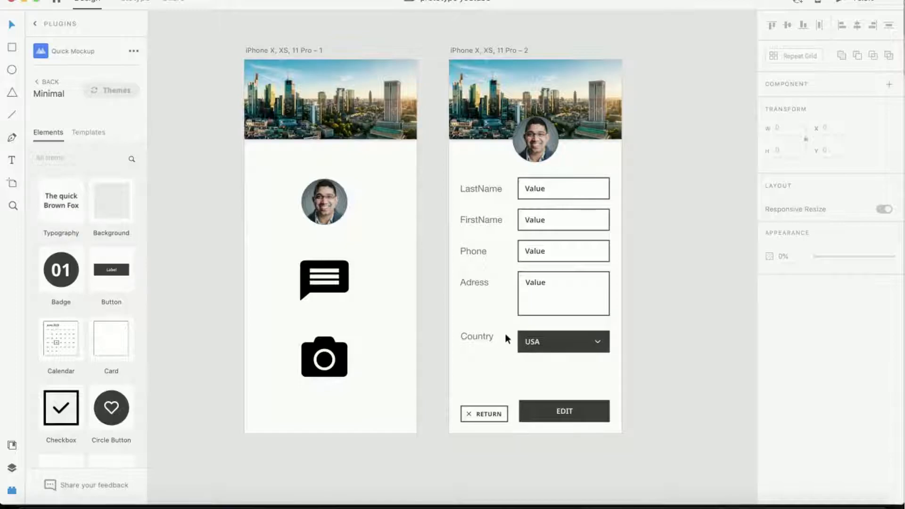
- Delete the existing USA dropdown next to the Country label
scroll(503, 322, up, 5)
scroll(503, 322, right, 3)
scroll(503, 322, down, 2)
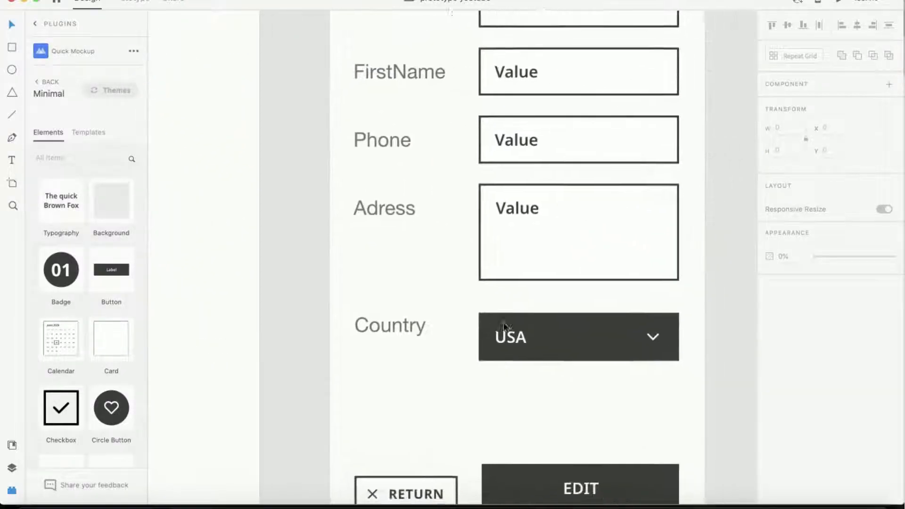
scroll(504, 324, down, 2)
scroll(504, 323, right, 2)
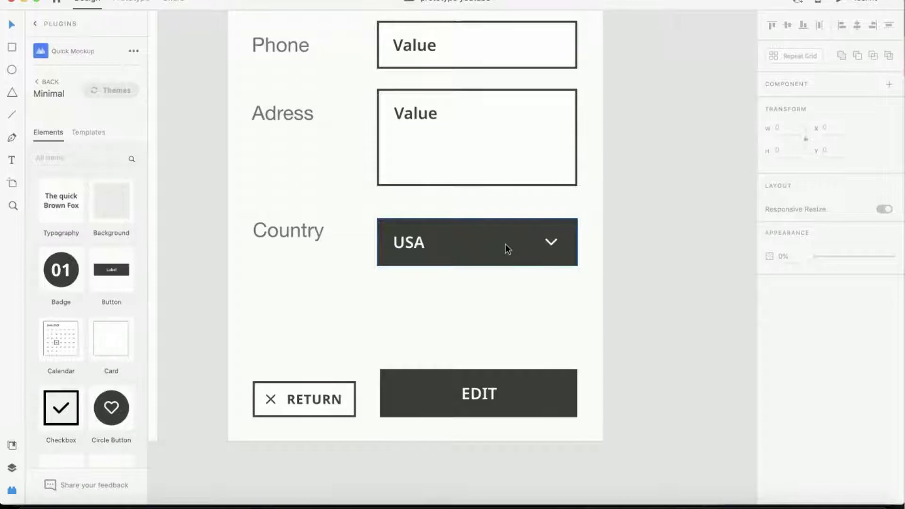
click(467, 246)
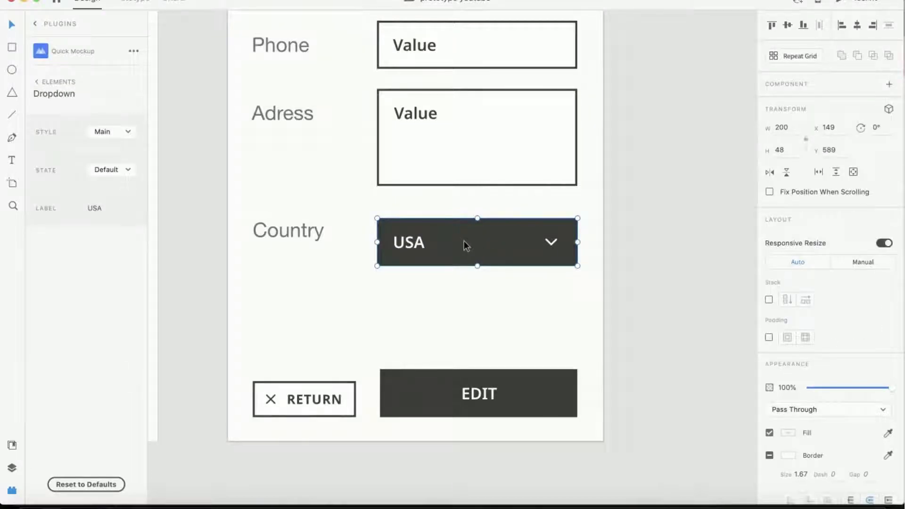
key(Delete)
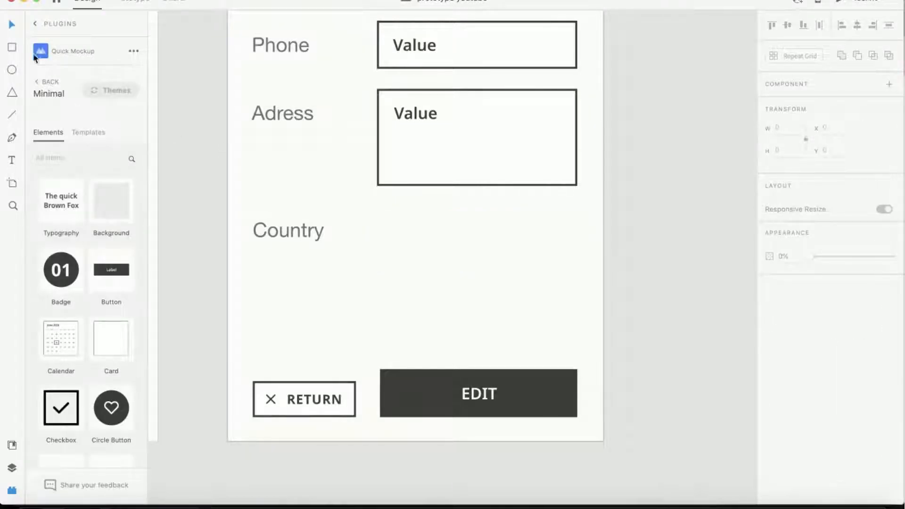
- Draw a rectangle about 200 x 42 in the Country dropdown's place
click(11, 47)
mouse_move(380, 210)
mouse_down()
mouse_move(380, 224)
mouse_move(566, 259)
mouse_move(576, 252)
mouse_up()
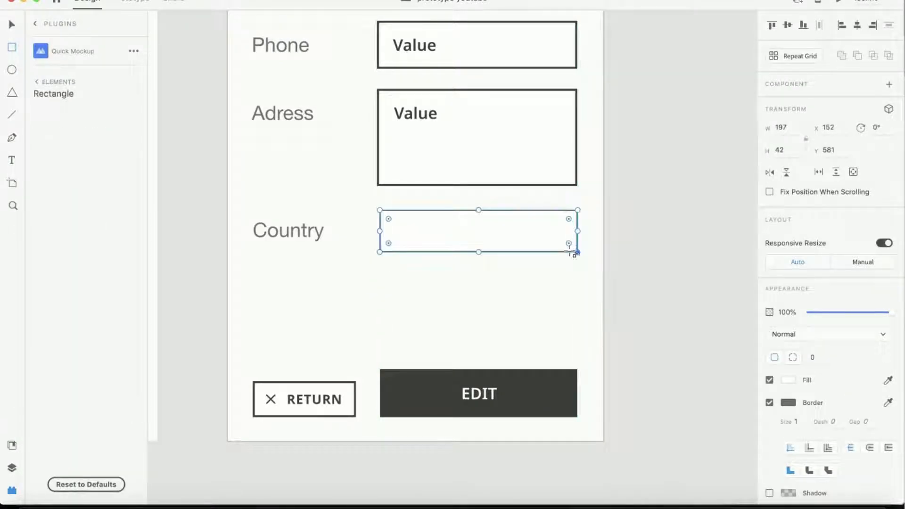
drag(378, 231, 377, 231)
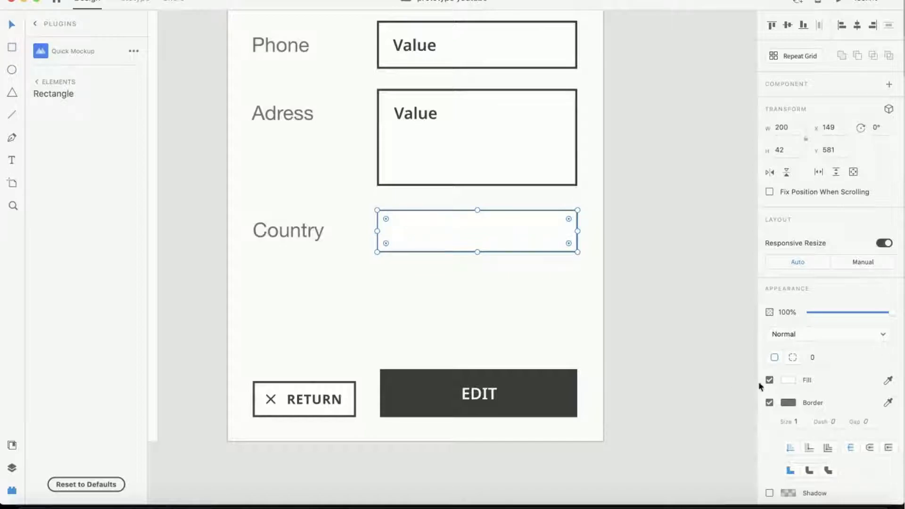
- Fill the new rectangle with the EDIT button's dark color
click(888, 380)
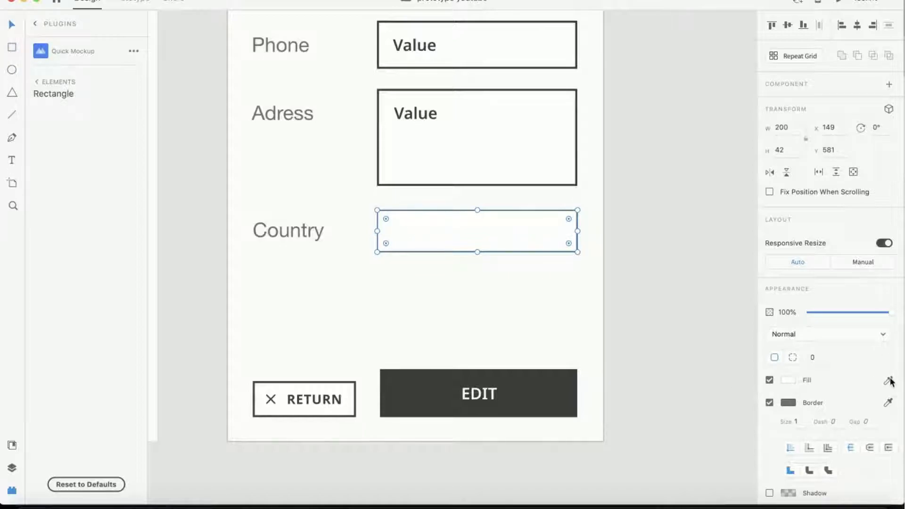
click(539, 384)
click(447, 237)
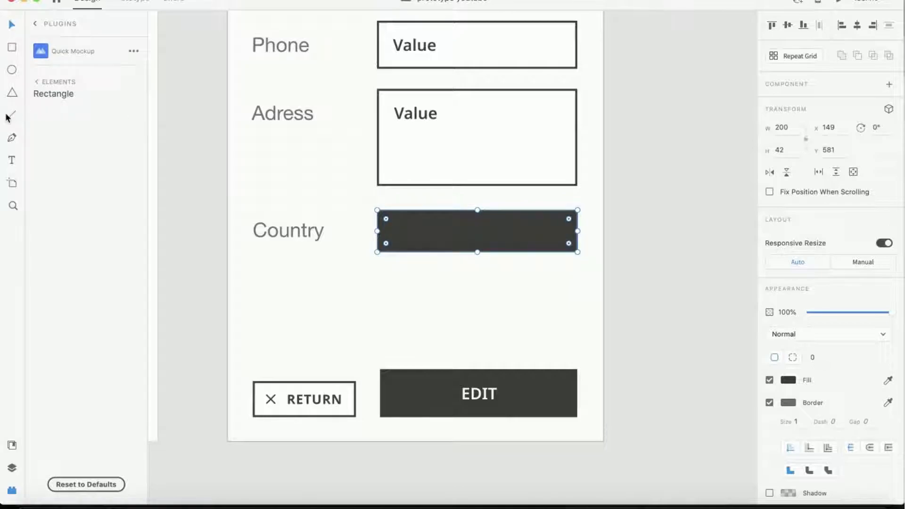
- Search the Icons 4 Design plugin for down and insert the angle-down icon
click(37, 26)
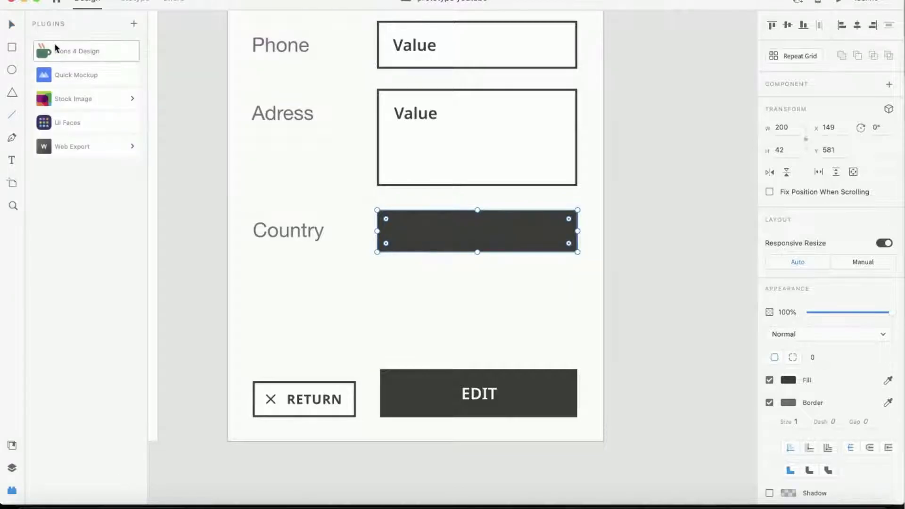
click(61, 51)
click(61, 86)
text(do)
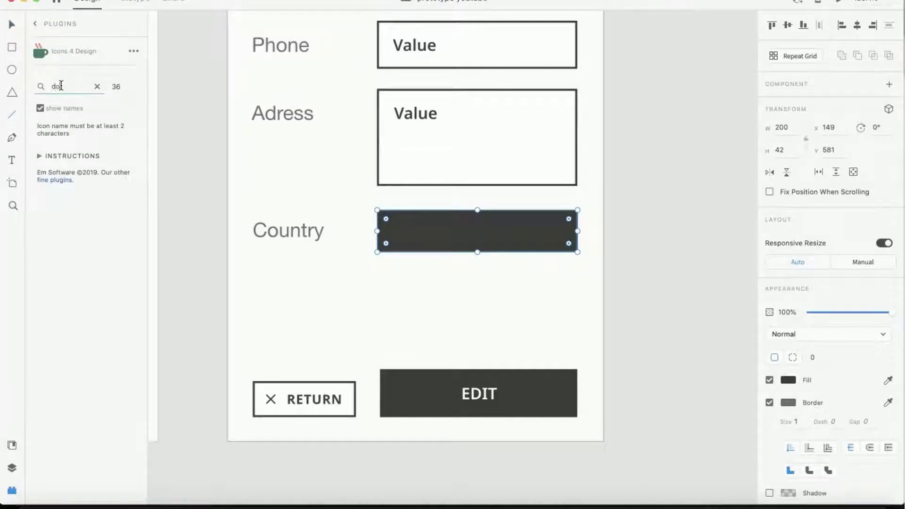
text(n)
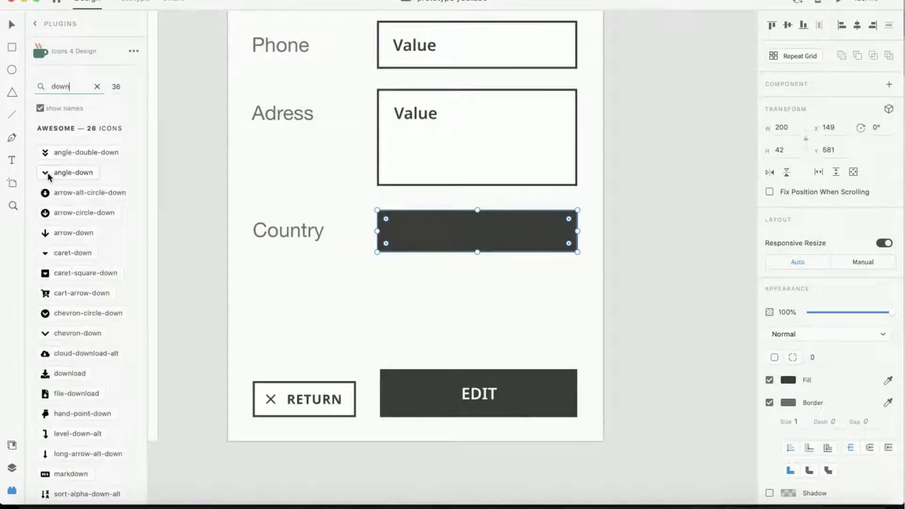
click(49, 175)
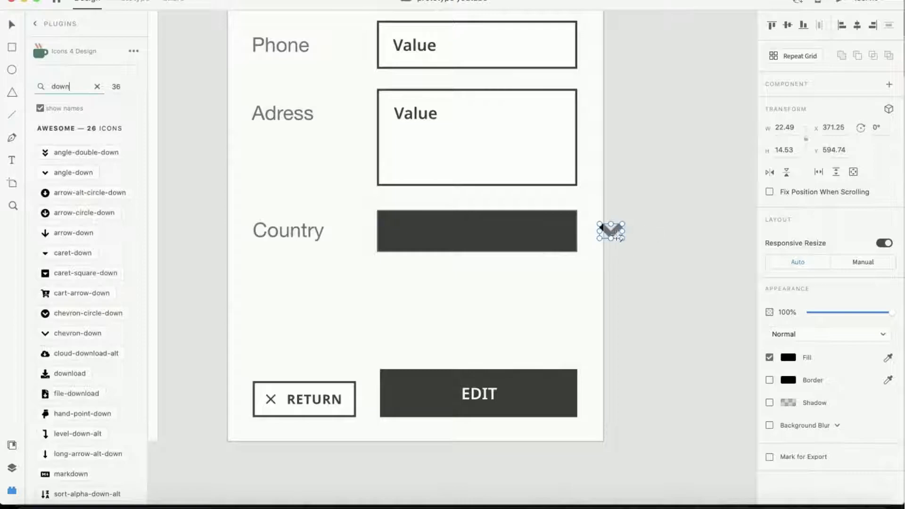
- Recolor the angle-down icon teal and move it to the right end of the dark rectangle
click(790, 357)
click(701, 345)
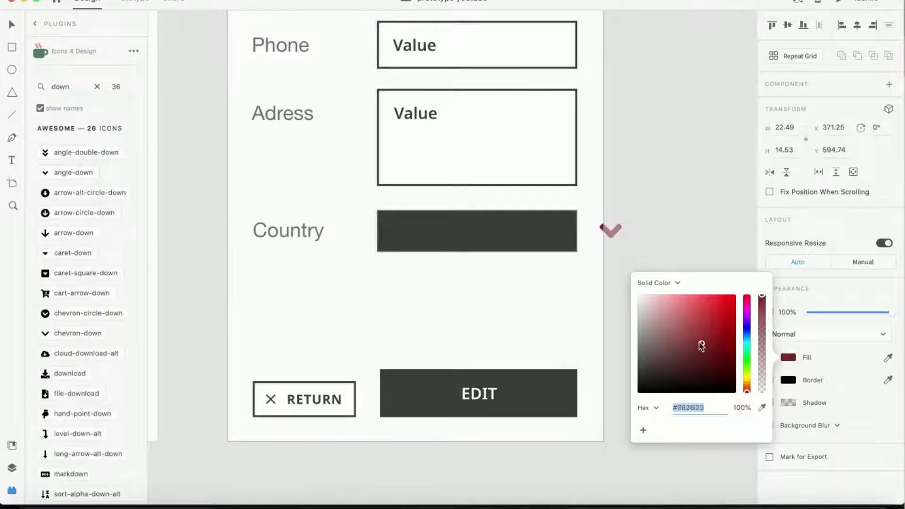
drag(702, 346, 698, 338)
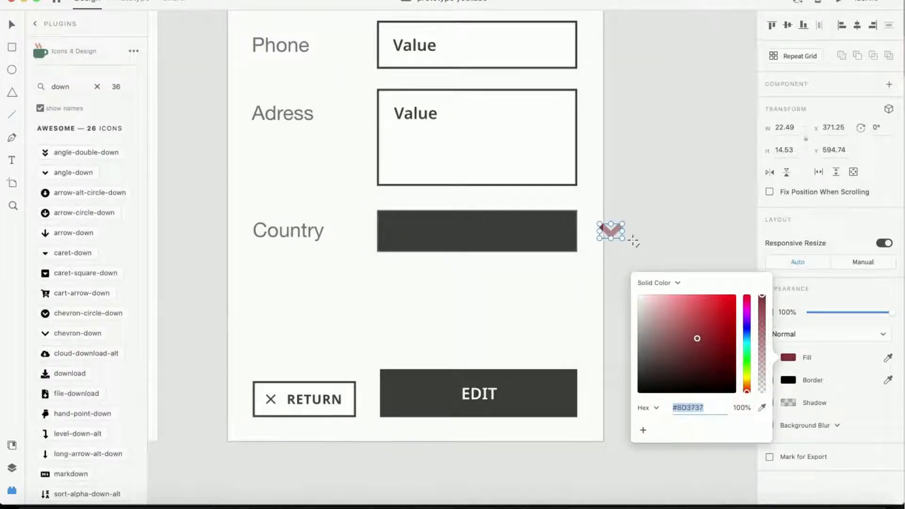
click(633, 241)
drag(613, 230, 558, 230)
click(788, 358)
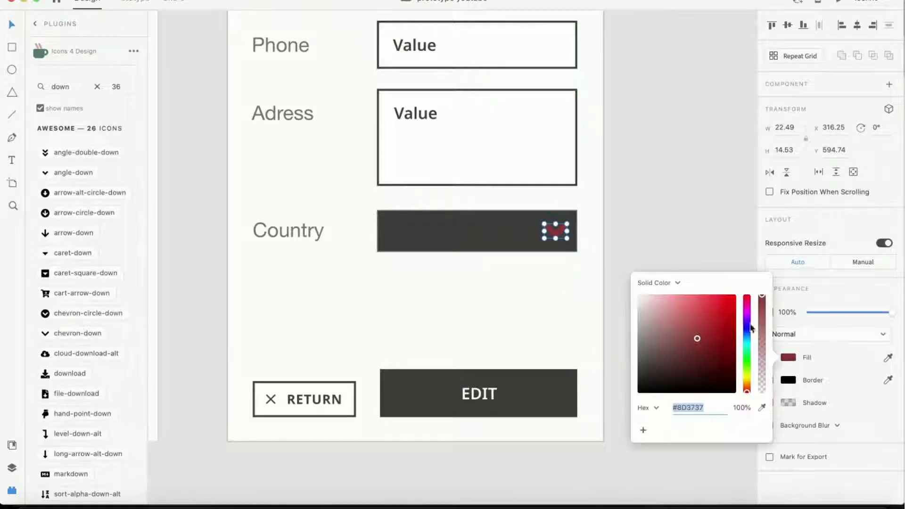
click(747, 341)
click(592, 233)
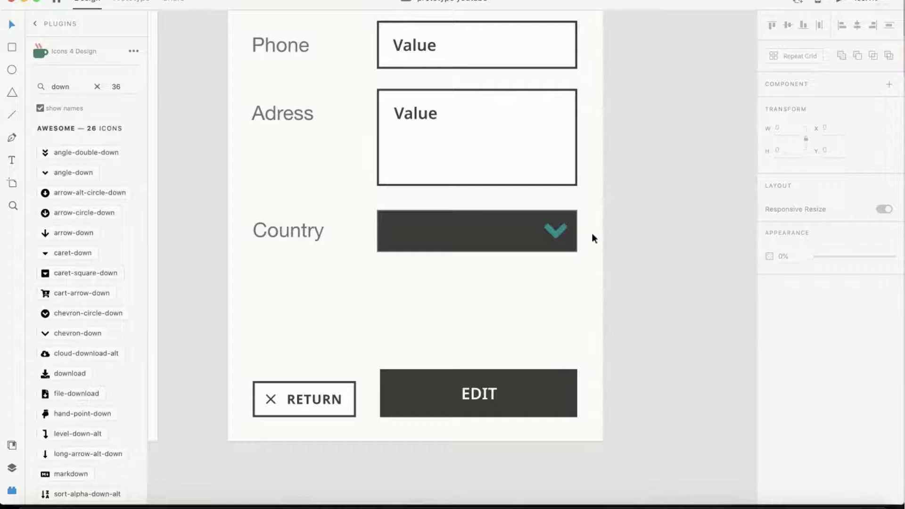
- Add the text USA at the left of the dark rectangle
key(t)
click(395, 231)
text(USA)
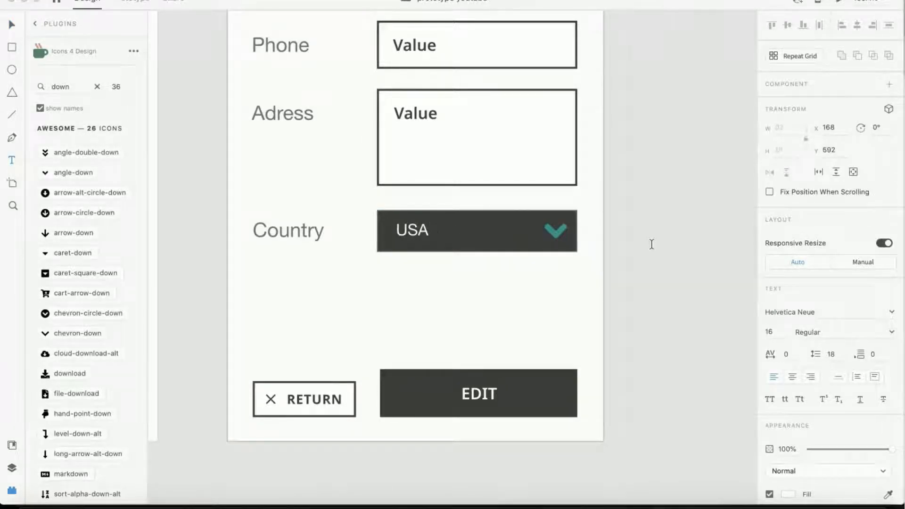
key(Escape)
key(v)
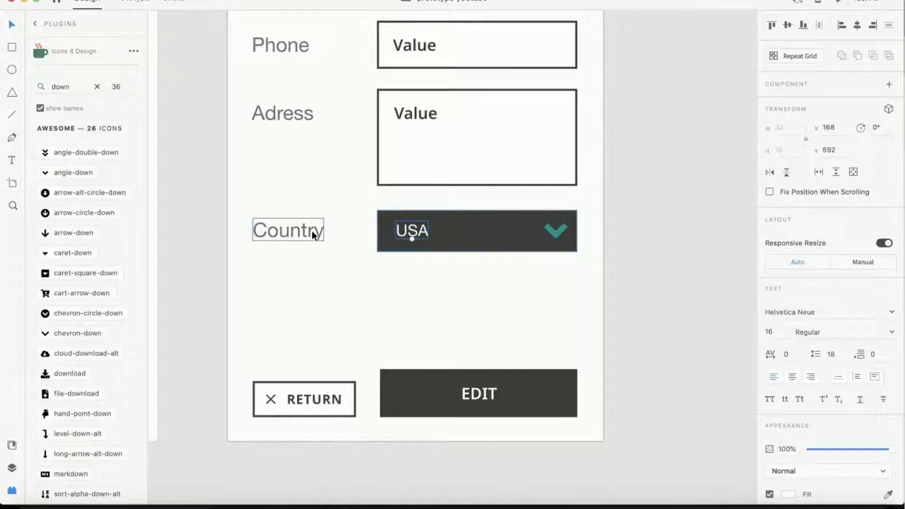
- Draw a borderless rectangle about 200 x 74 overlapping below the USA row
click(13, 47)
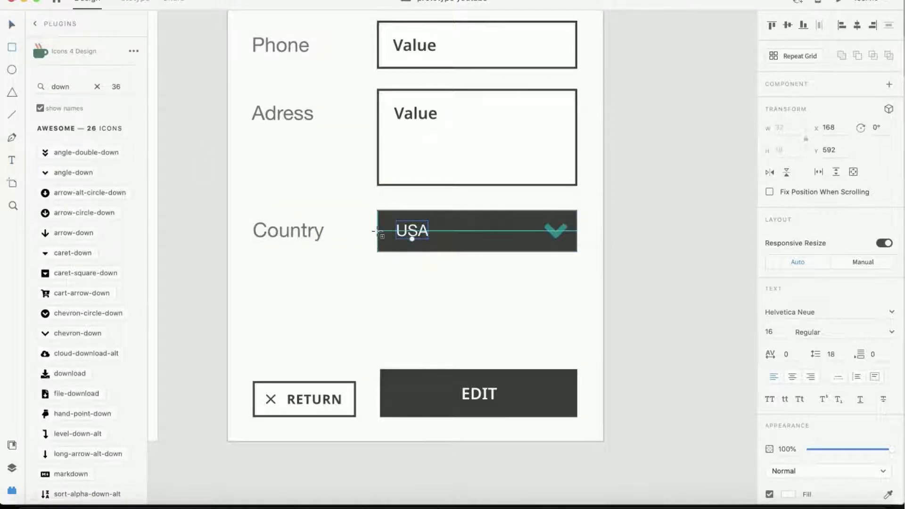
drag(377, 231, 576, 341)
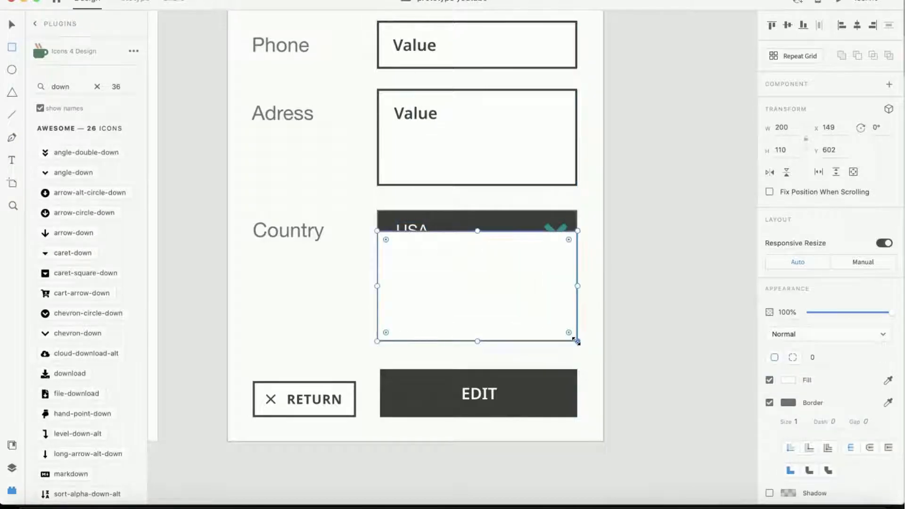
click(770, 403)
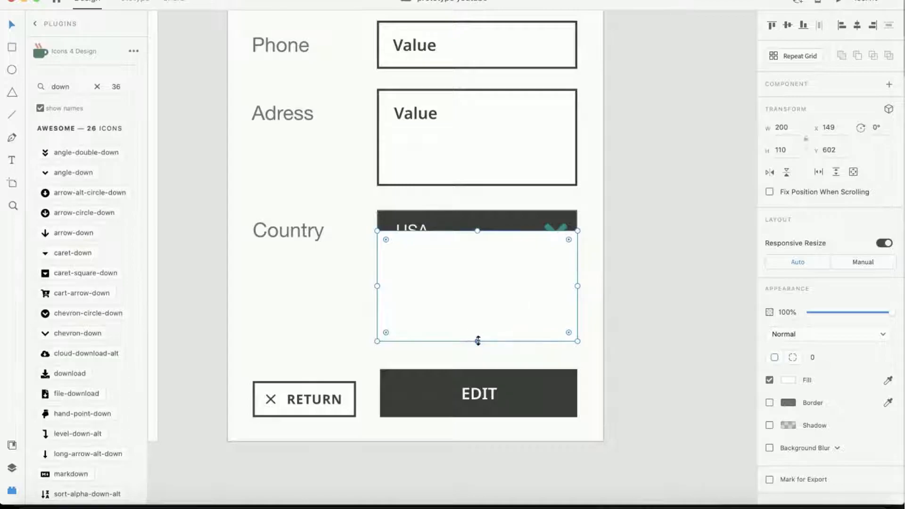
drag(477, 339, 477, 304)
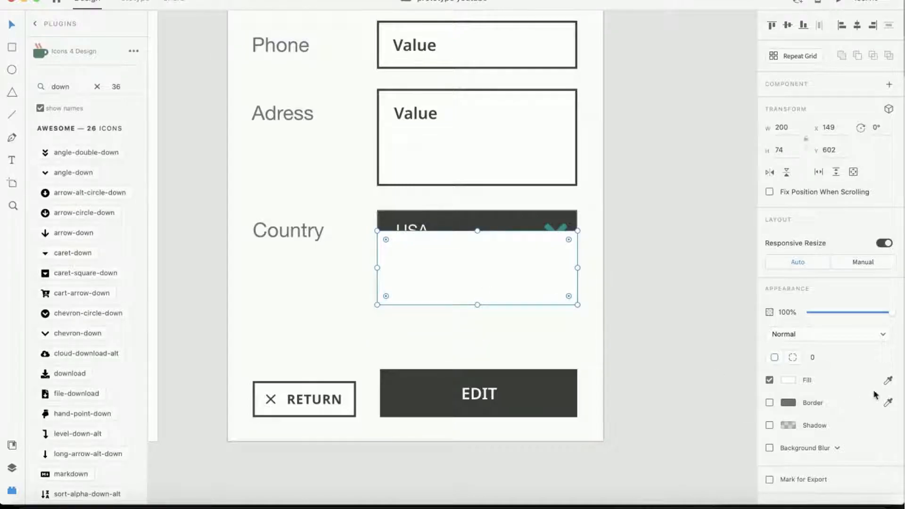
- Fill the new rectangle with the dropdown's dark color and send it to the back
click(888, 381)
click(498, 213)
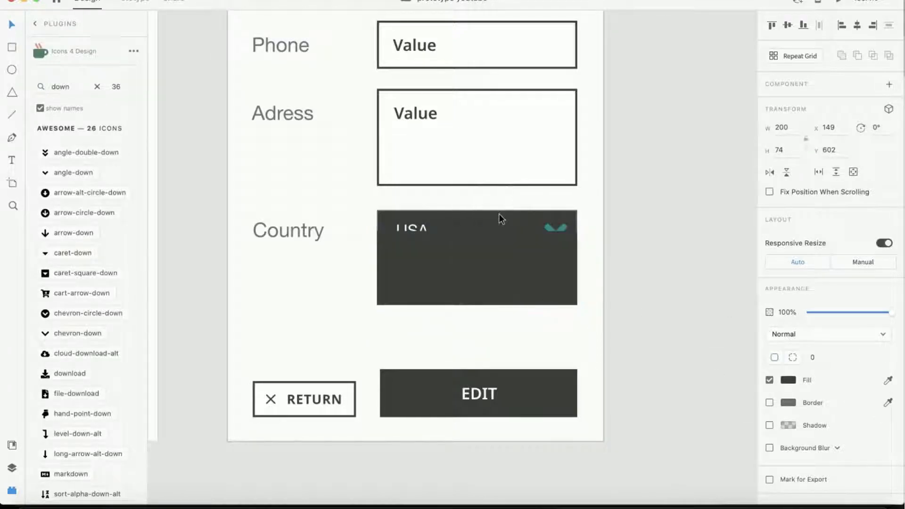
right_click(460, 271)
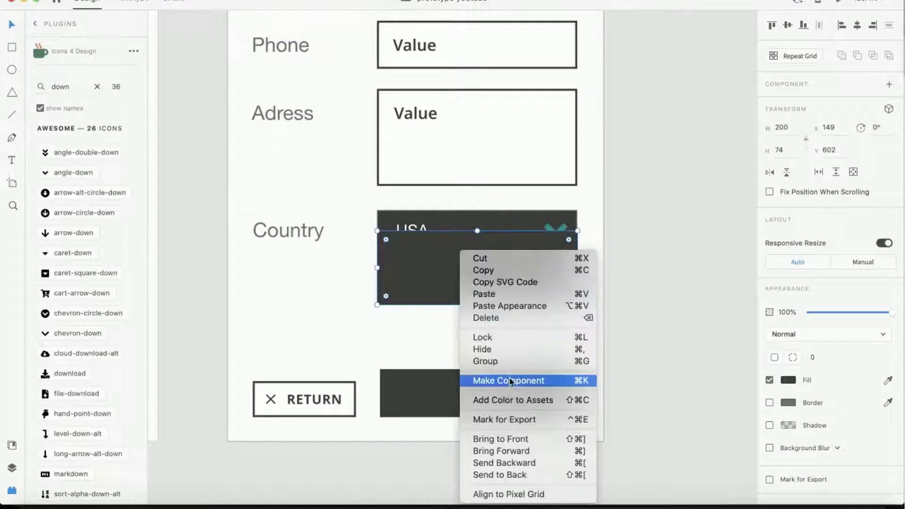
click(514, 474)
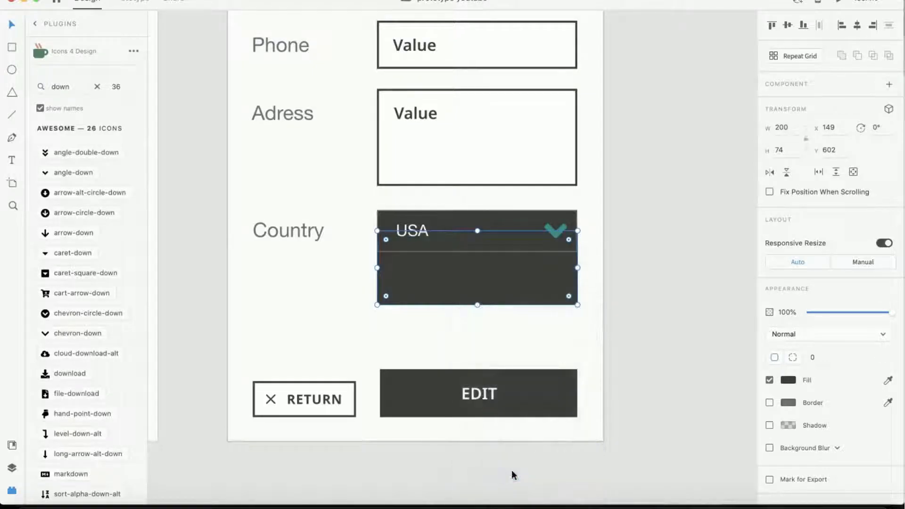
- Duplicate the USA label just below it and change the copy to CANADA
click(413, 231)
drag(413, 231, 413, 269)
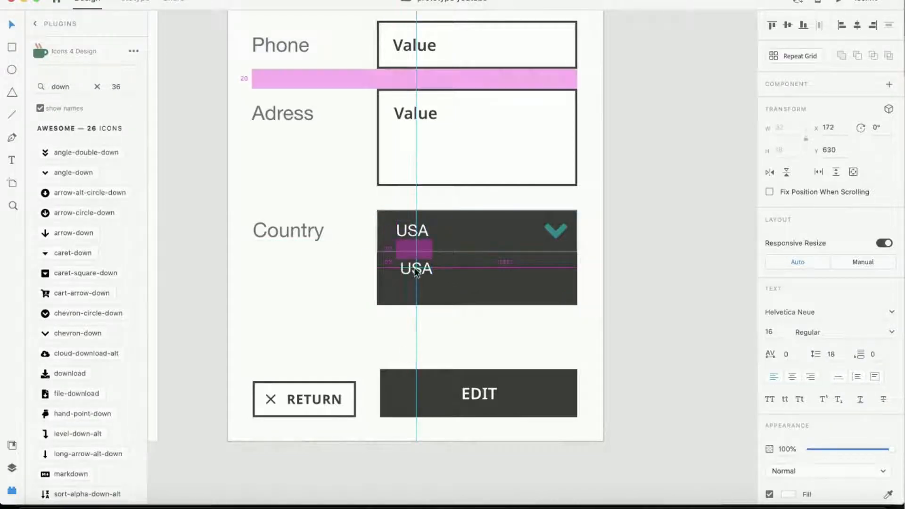
double_click(413, 268)
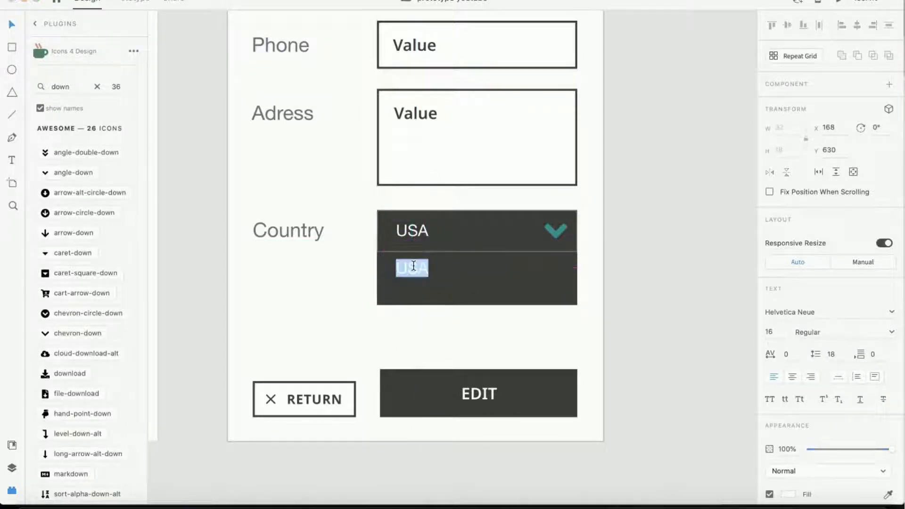
text(CANADA)
key(Escape)
- Shorten the lower rectangle to about 63 high
click(483, 300)
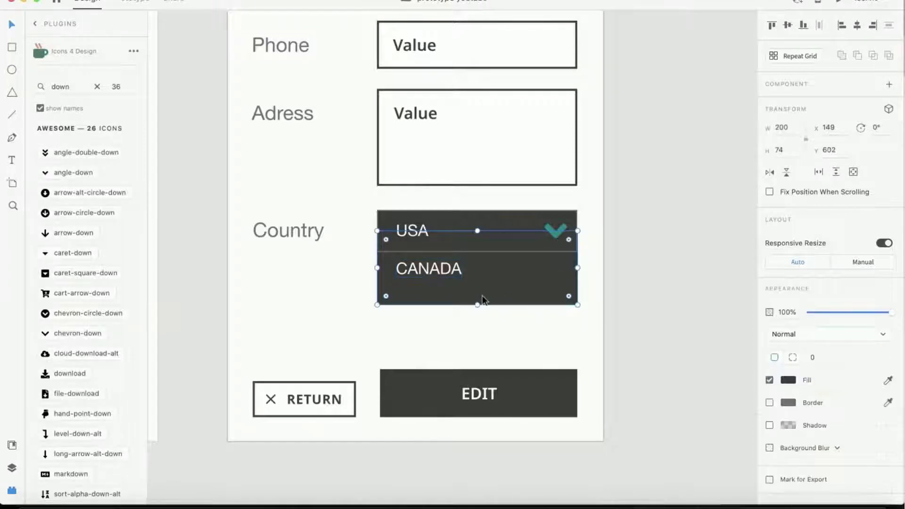
drag(477, 304, 477, 293)
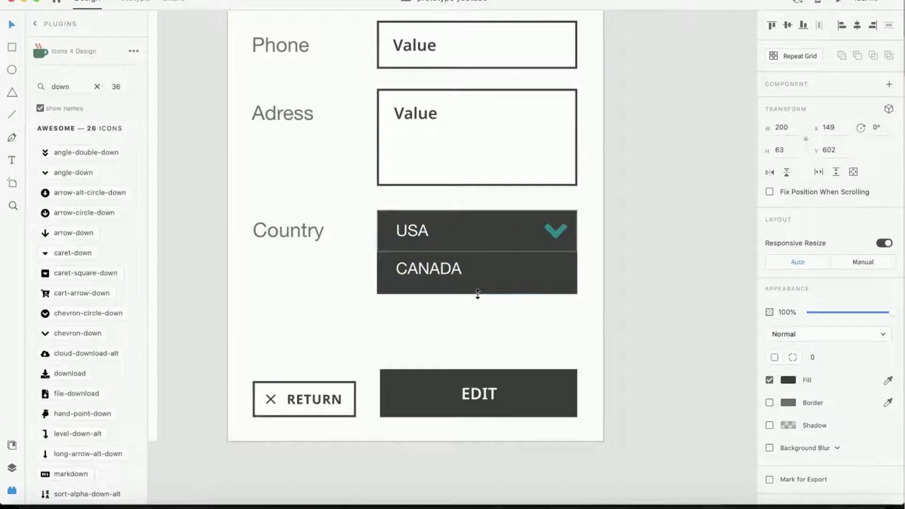
click(648, 243)
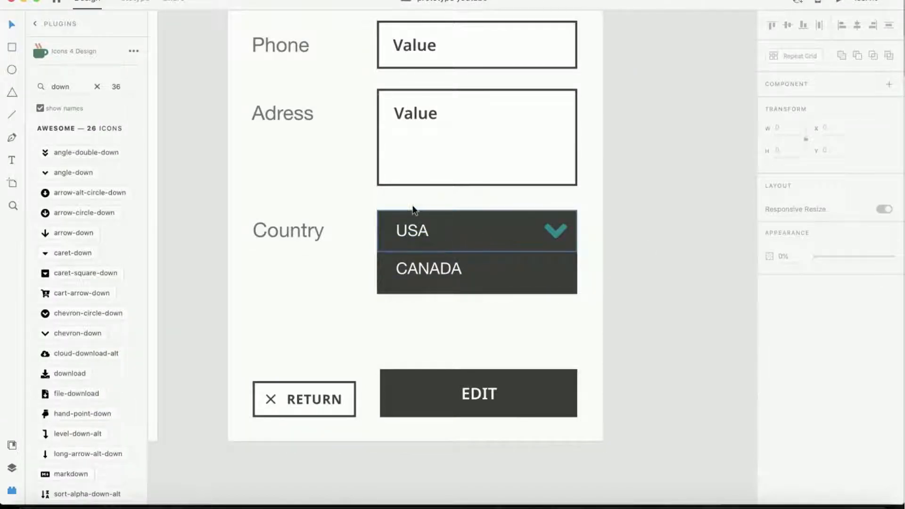
- Select all the dropdown elements and make them a component
drag(391, 202, 584, 292)
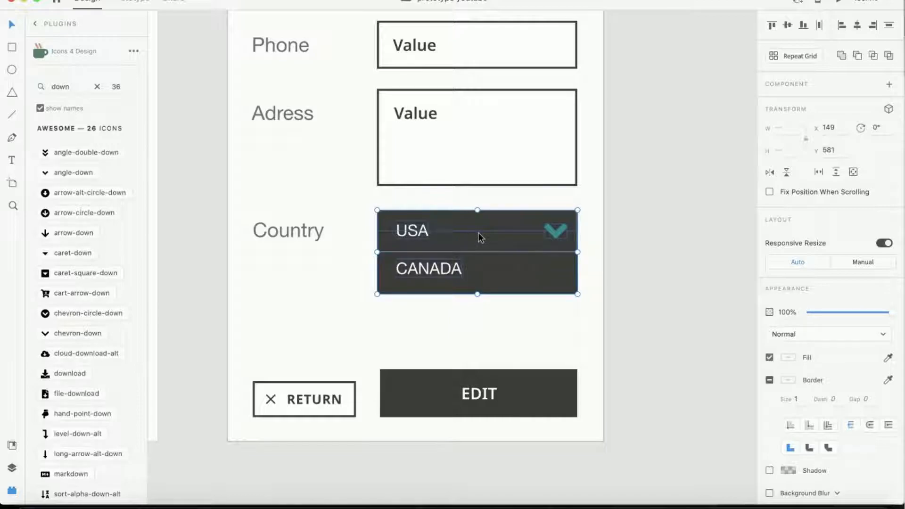
click(397, 206)
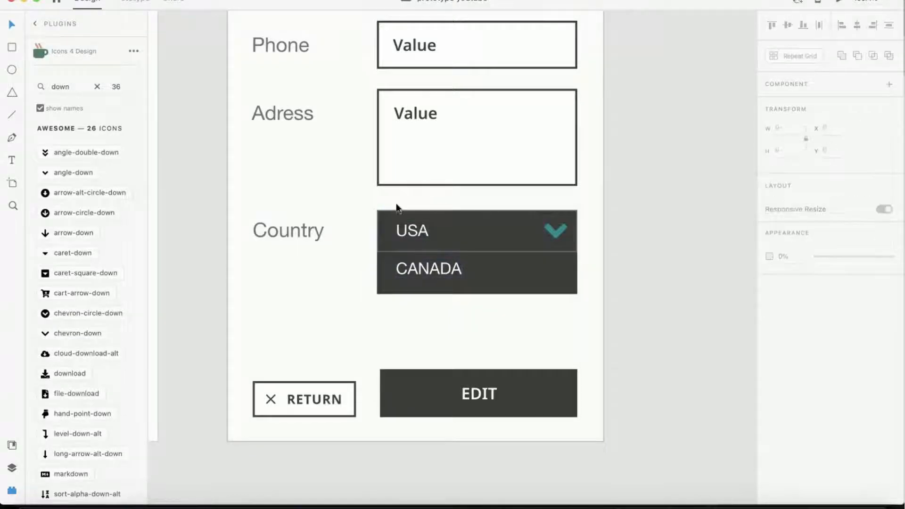
drag(456, 240, 596, 313)
right_click(498, 265)
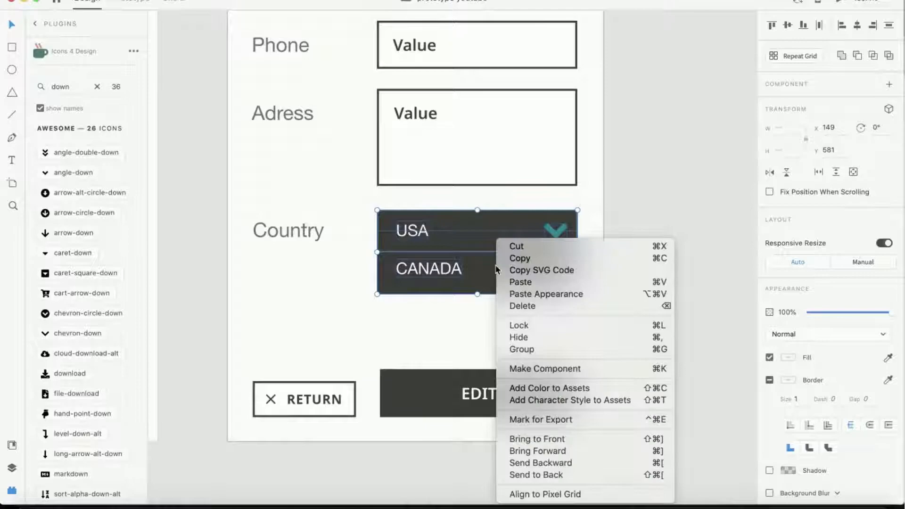
click(542, 368)
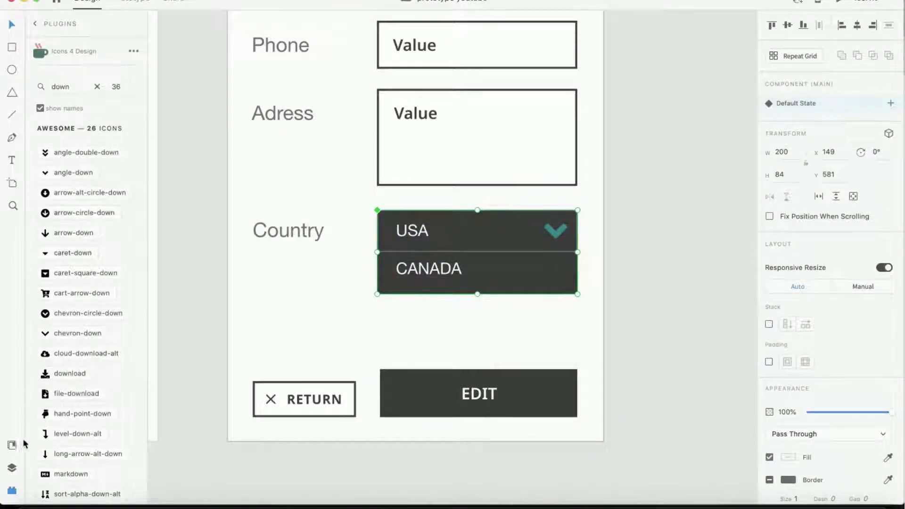
- Rename the dropdown component to country in the layers list
click(11, 468)
double_click(83, 72)
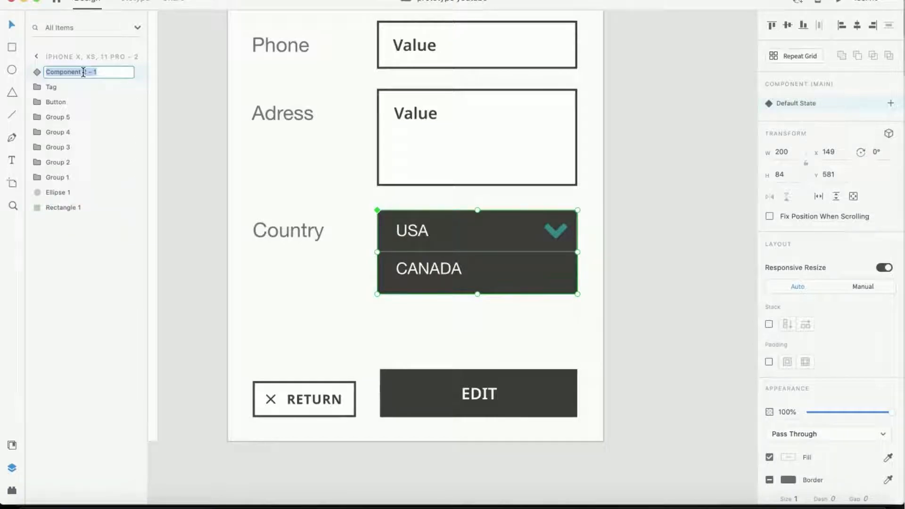
text(countru)
key(Return)
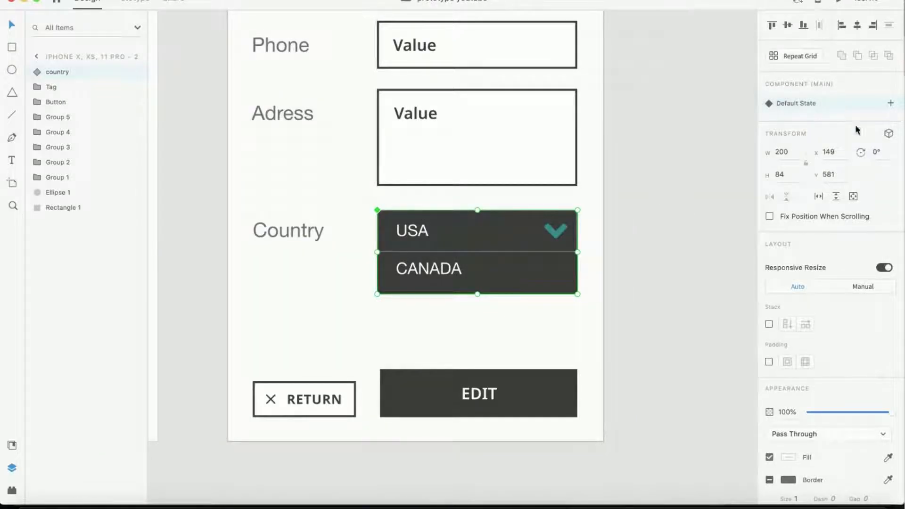
- Add a new component state named open
click(891, 103)
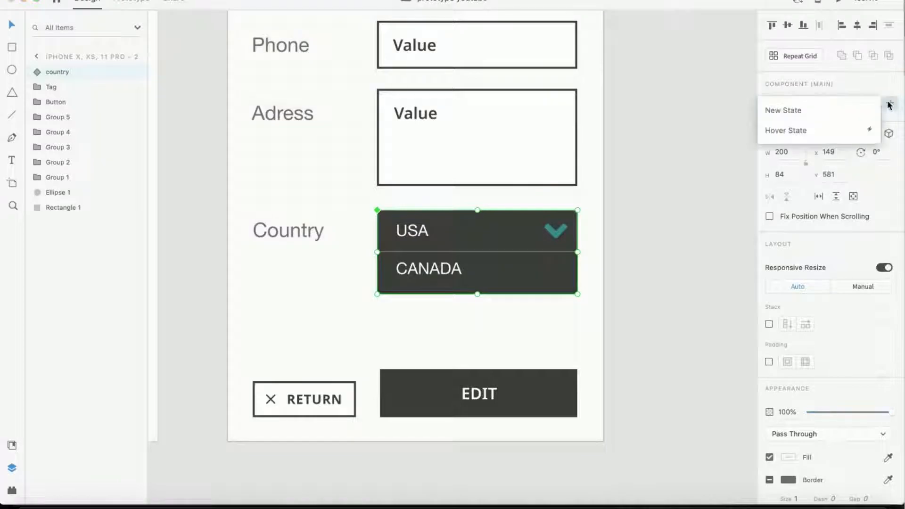
click(817, 111)
text(open)
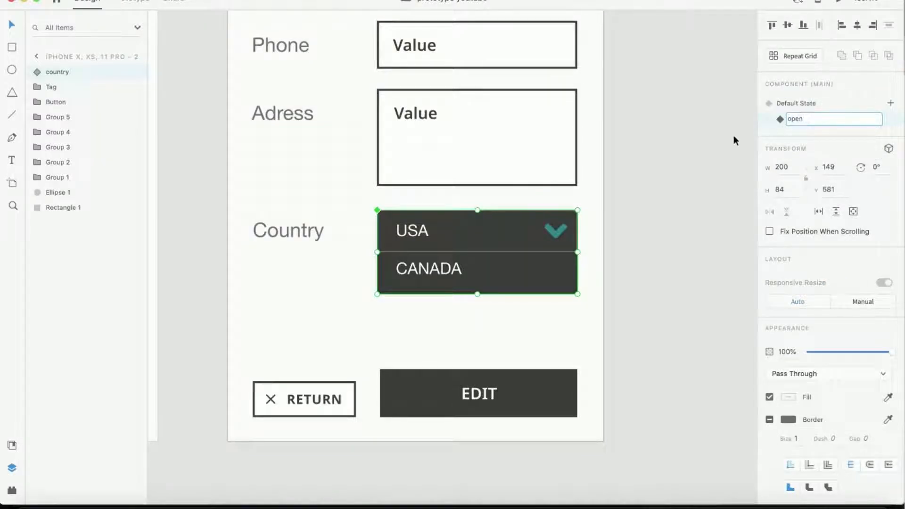
click(668, 162)
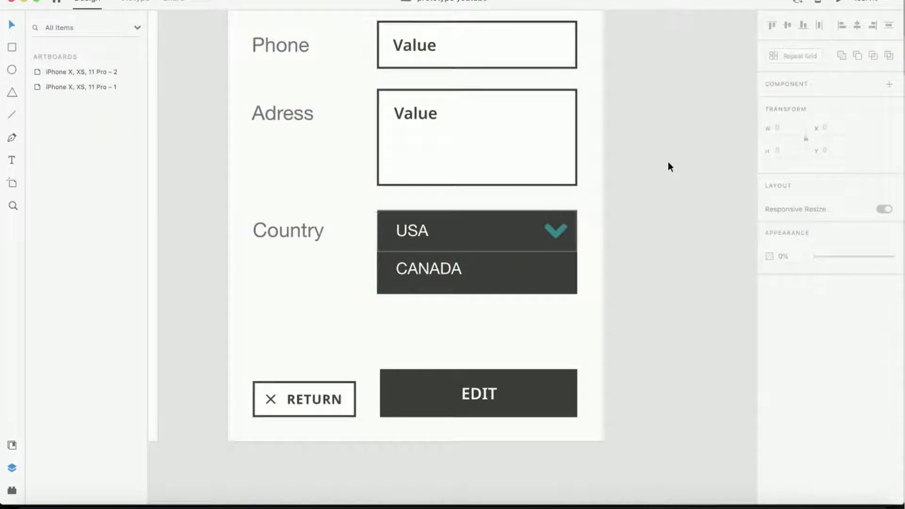
- Add a second component state named USA
click(443, 241)
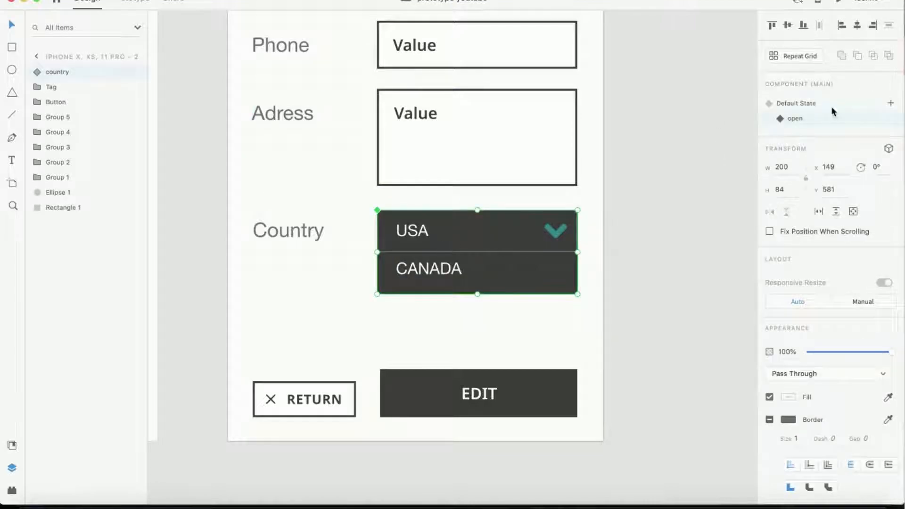
click(890, 102)
click(811, 110)
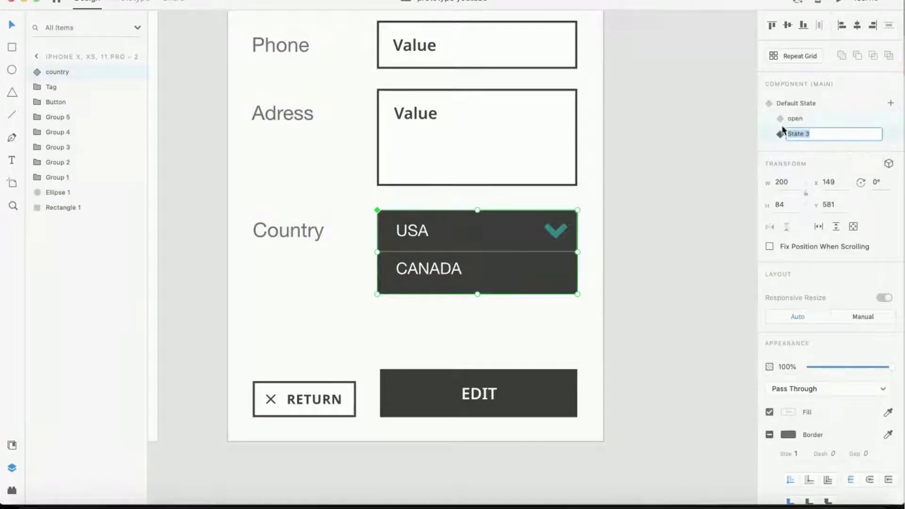
text(u)
key(Return)
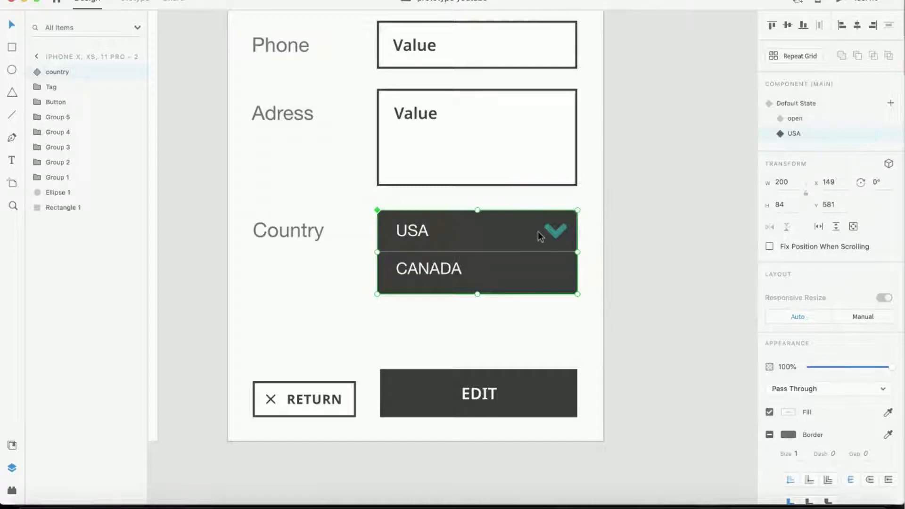
- Add a third component state named CANADA
click(891, 103)
click(797, 110)
text(CANADA)
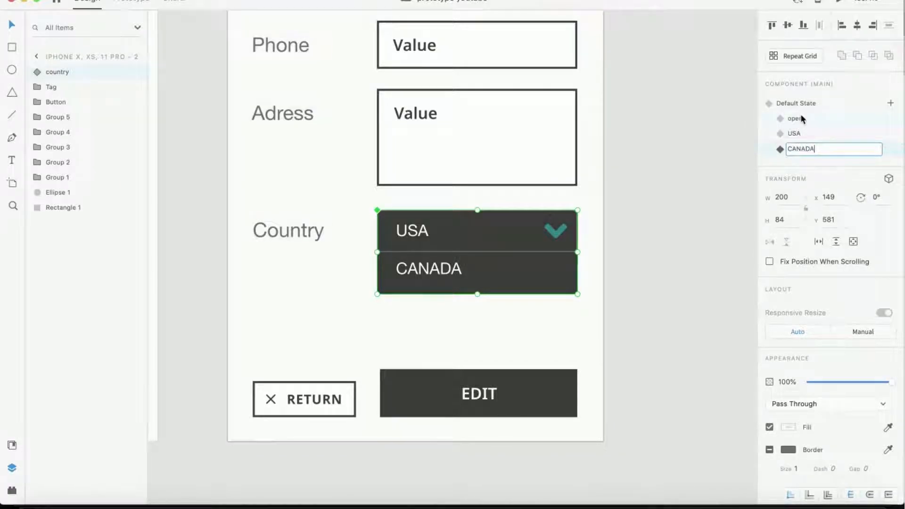
click(700, 160)
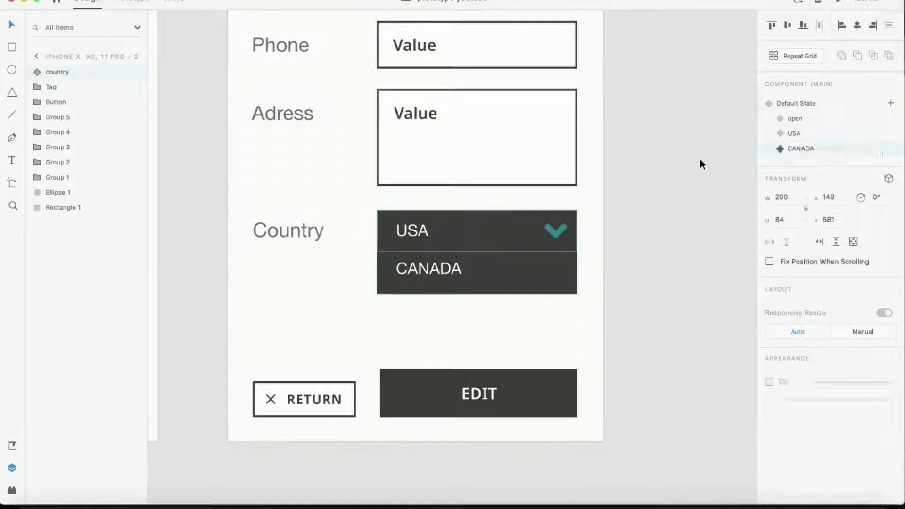
- In the default state, set the lower rectangle's and the CANADA label's opacity to 0%
click(490, 230)
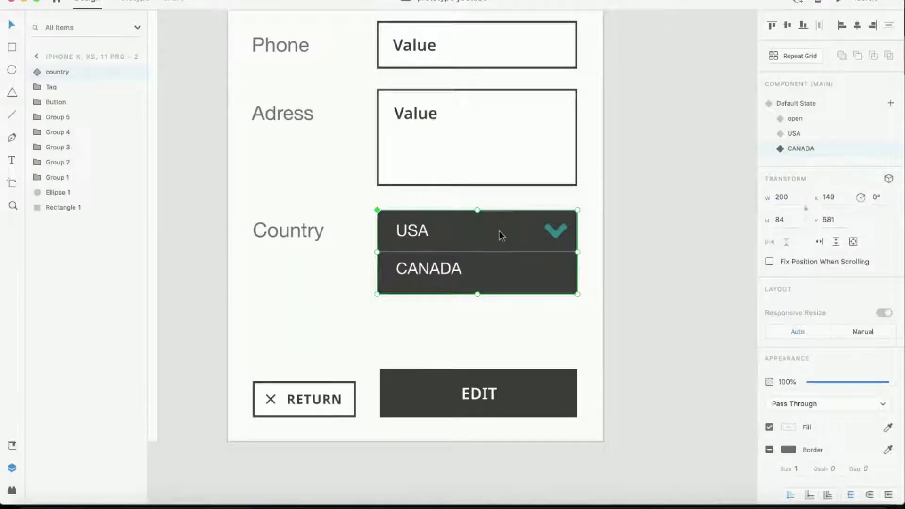
click(791, 103)
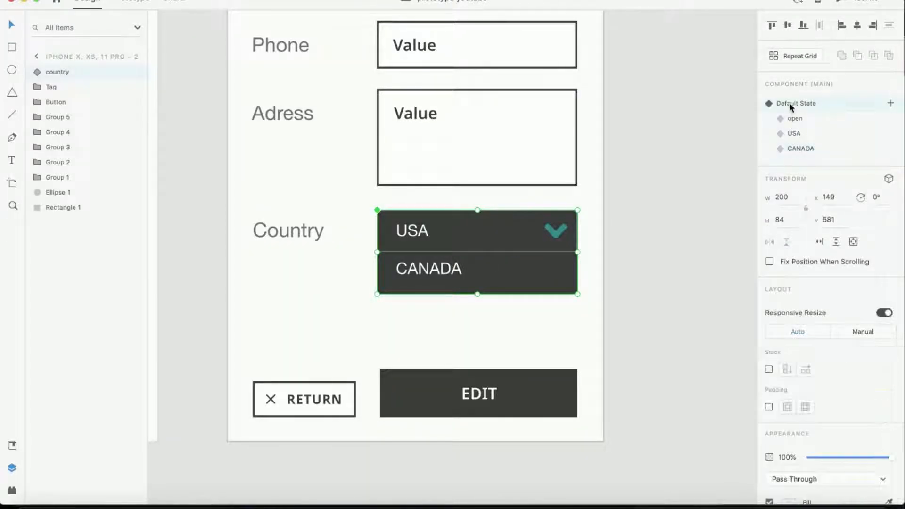
double_click(501, 271)
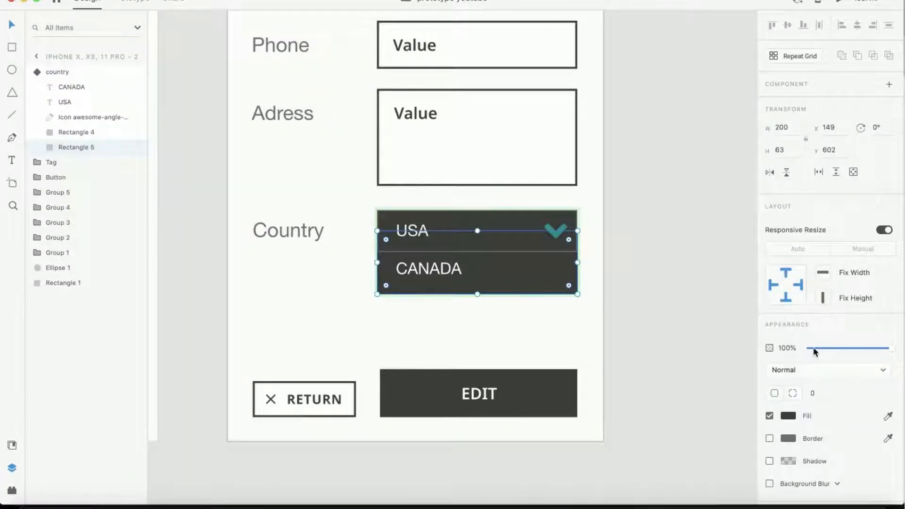
drag(813, 347, 802, 347)
click(412, 276)
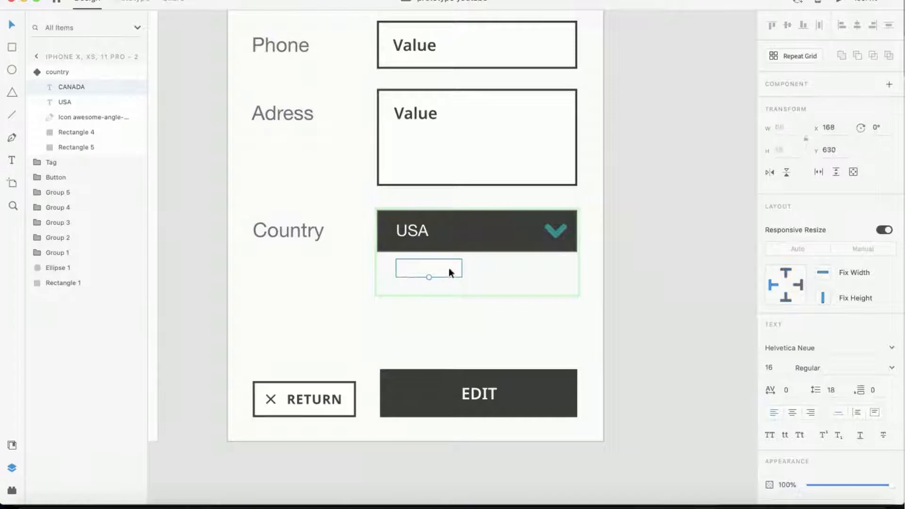
drag(820, 485, 807, 490)
click(640, 214)
- In the open state, restore the lower rectangle and the CANADA label to full opacity
click(564, 234)
click(796, 119)
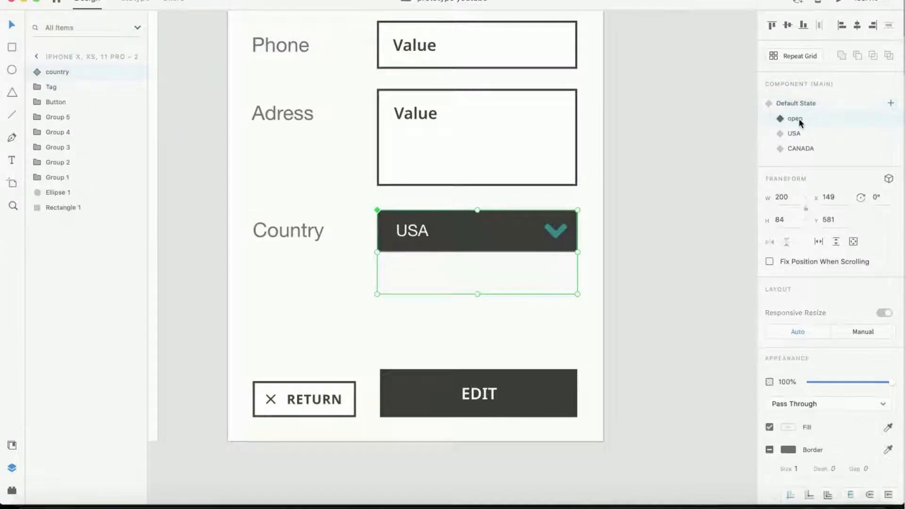
double_click(486, 264)
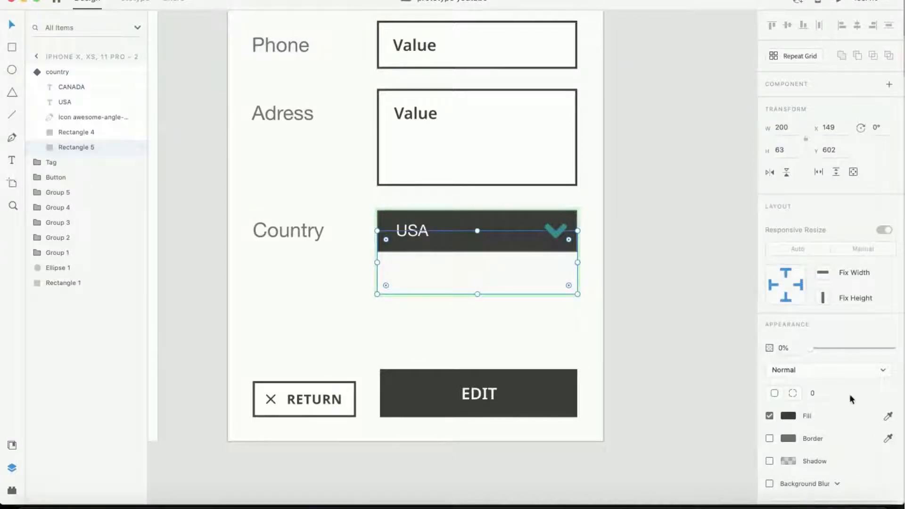
drag(843, 348, 893, 348)
click(427, 268)
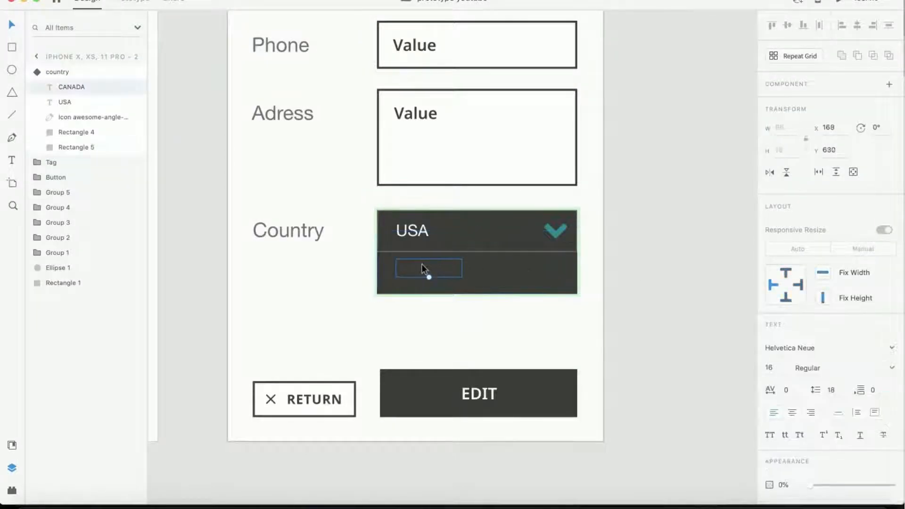
drag(828, 486, 893, 486)
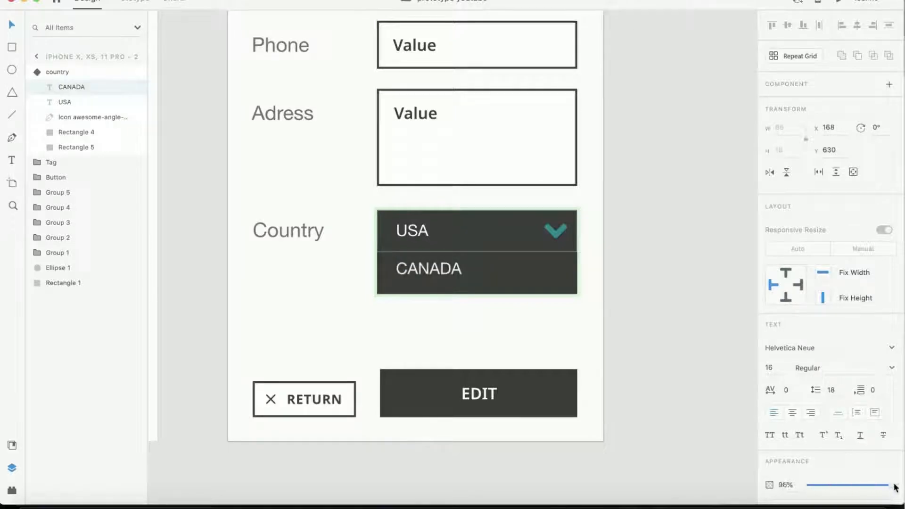
click(647, 299)
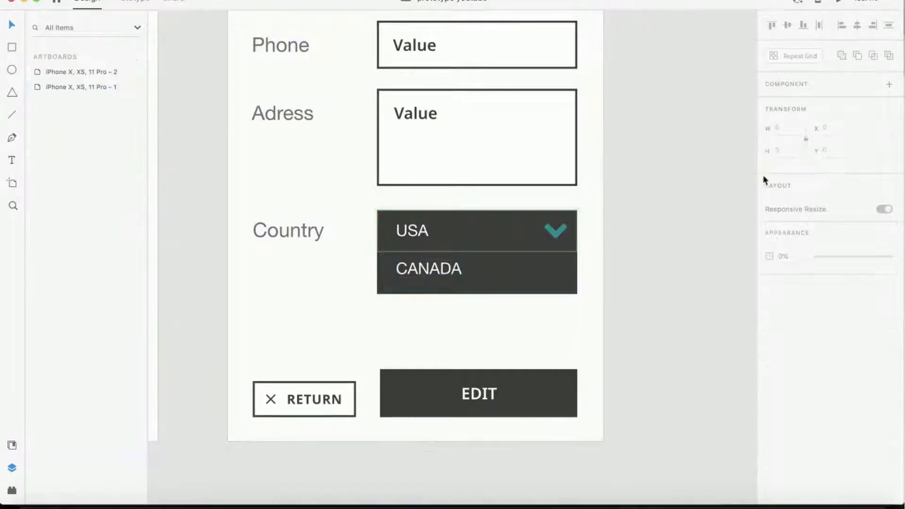
- In the USA state, move the hidden lower rectangle and CANADA label up above the USA bar
click(541, 228)
click(806, 107)
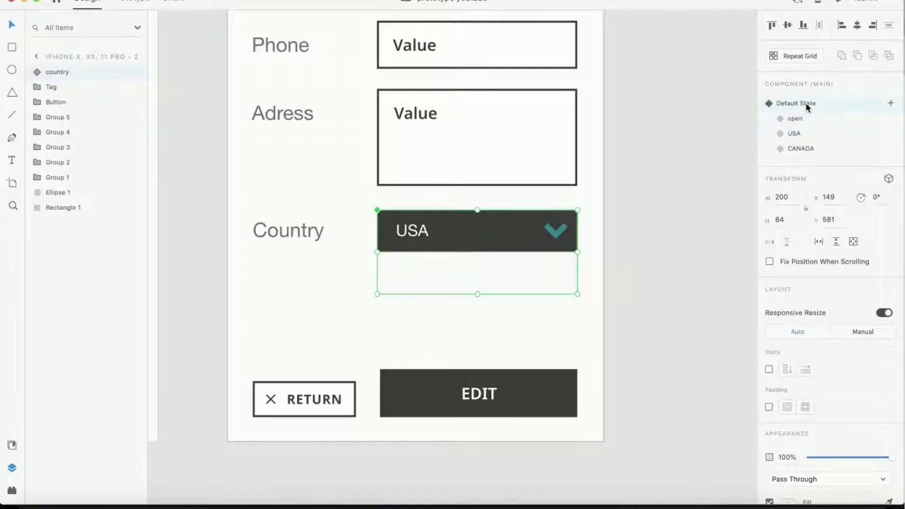
click(797, 119)
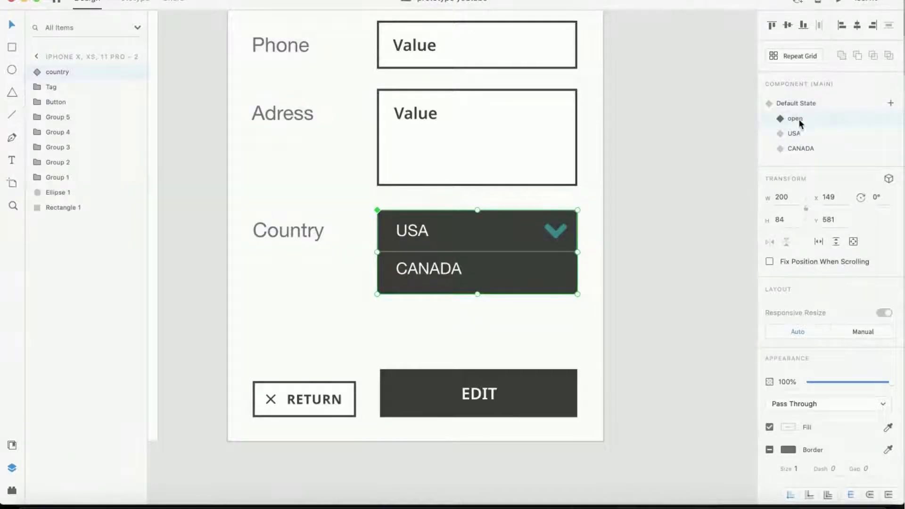
click(795, 134)
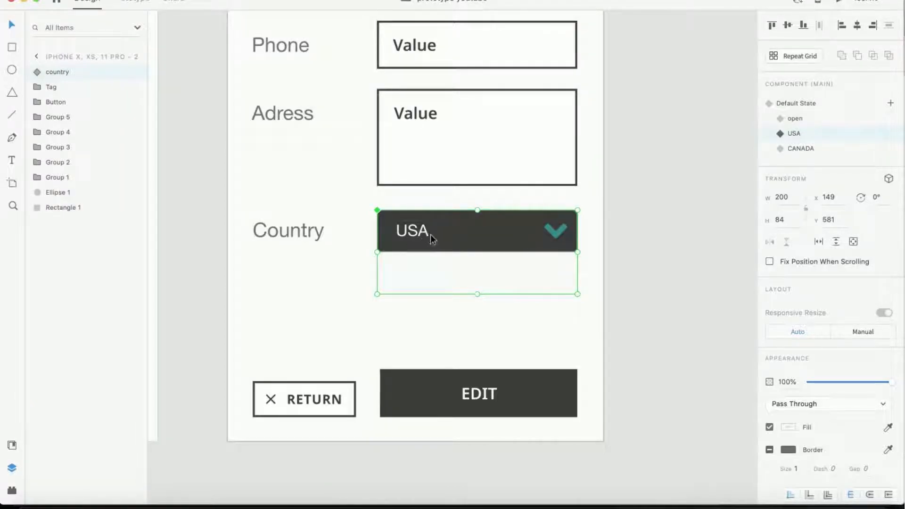
double_click(496, 273)
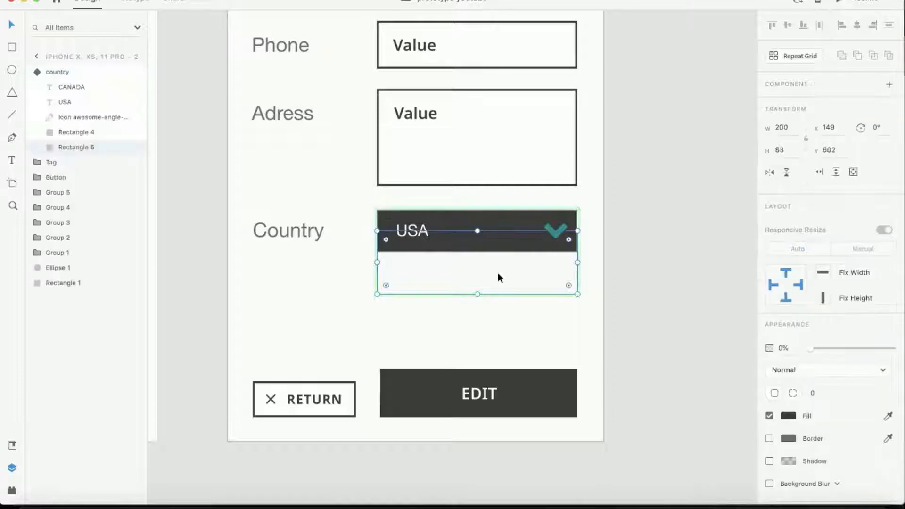
drag(498, 272, 498, 233)
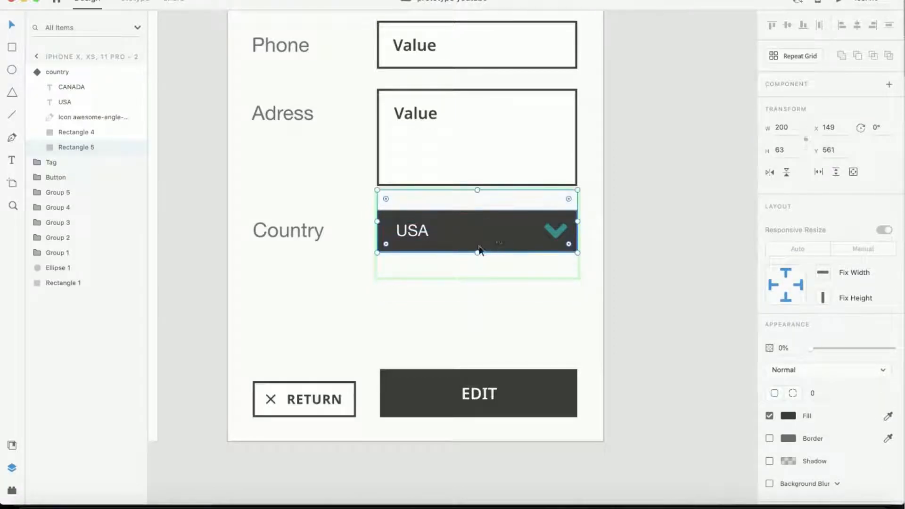
click(434, 264)
drag(429, 270, 422, 199)
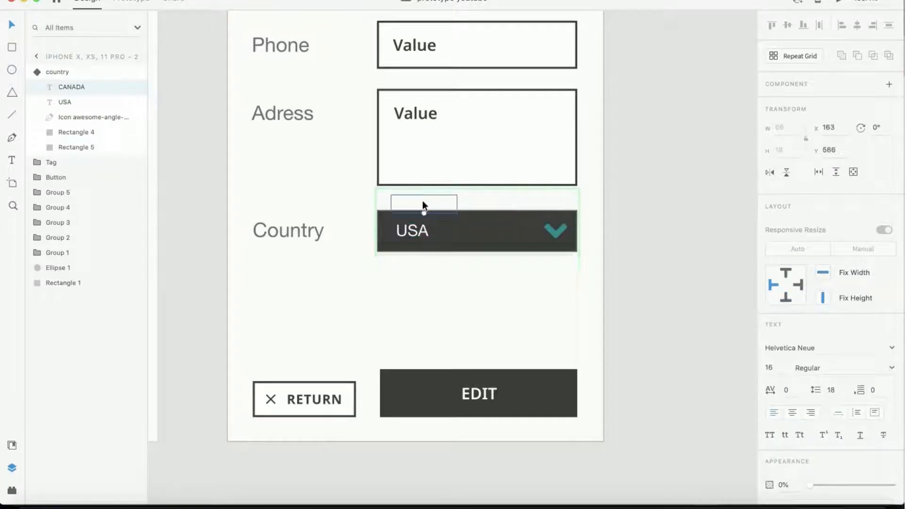
click(527, 224)
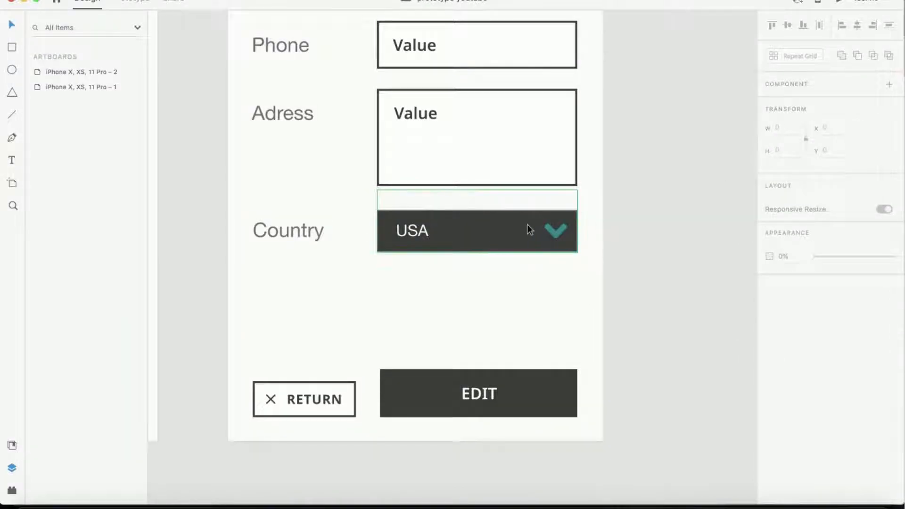
- In the CANADA state, move the lower rectangle and the USA label up above the top bar
click(801, 149)
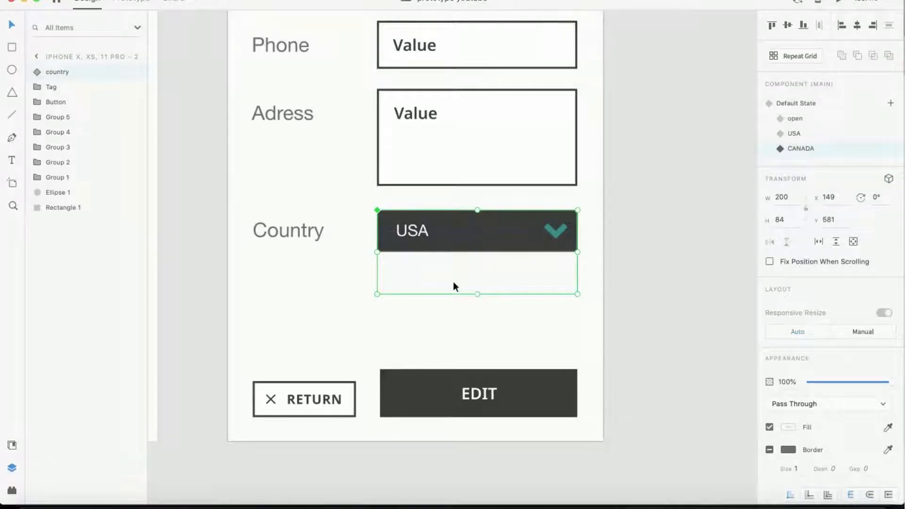
drag(453, 284, 450, 240)
key(super+z)
double_click(454, 271)
double_click(489, 273)
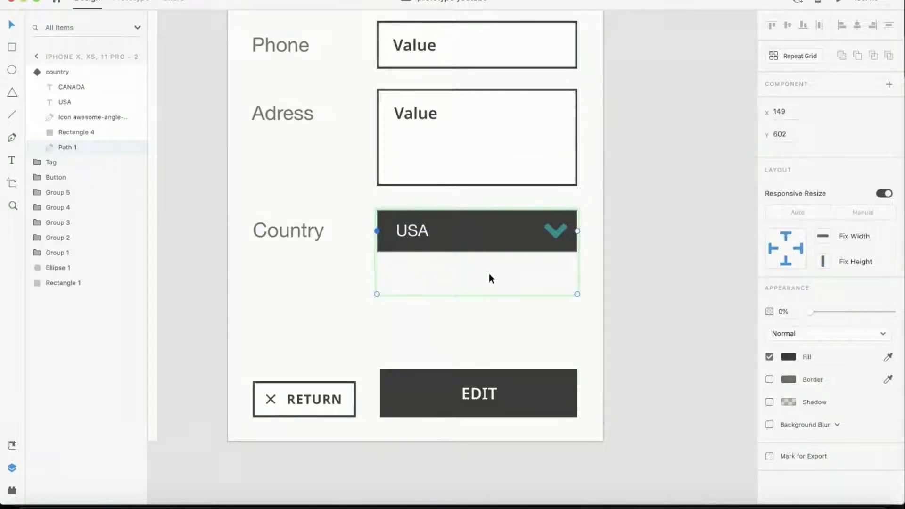
click(616, 247)
double_click(520, 265)
click(605, 252)
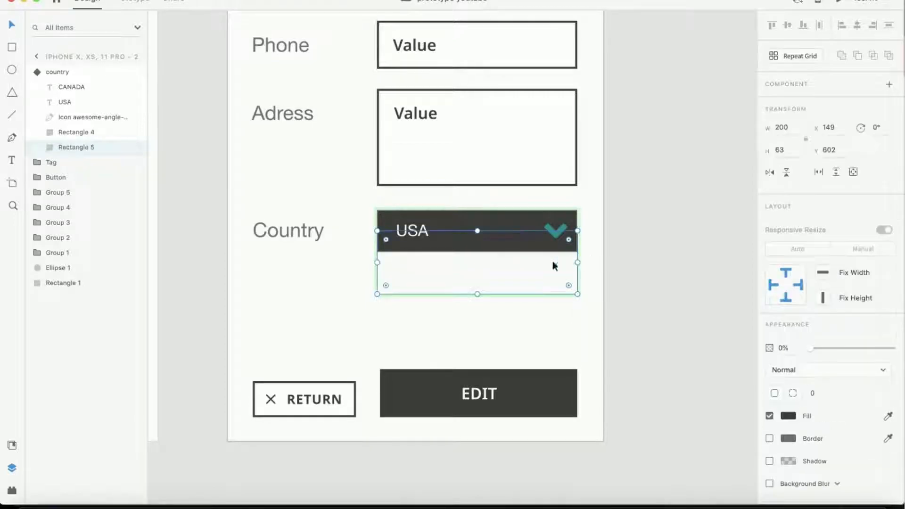
drag(495, 271, 493, 231)
click(412, 232)
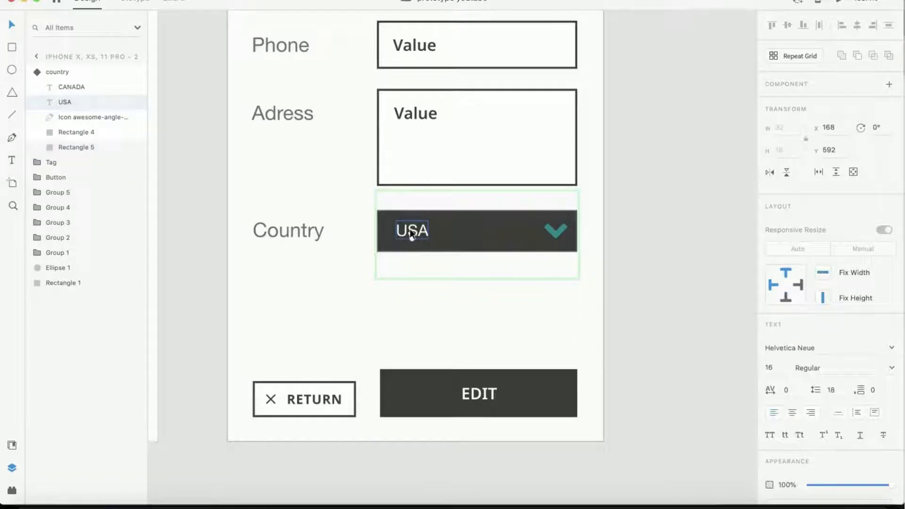
drag(409, 228, 409, 198)
- Move the CANADA label into the top bar and set it to full opacity
click(410, 262)
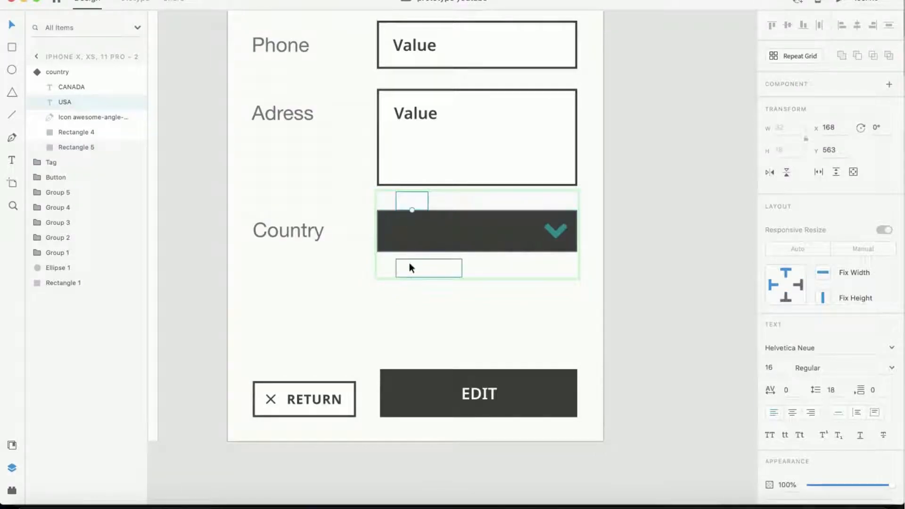
drag(409, 262, 403, 230)
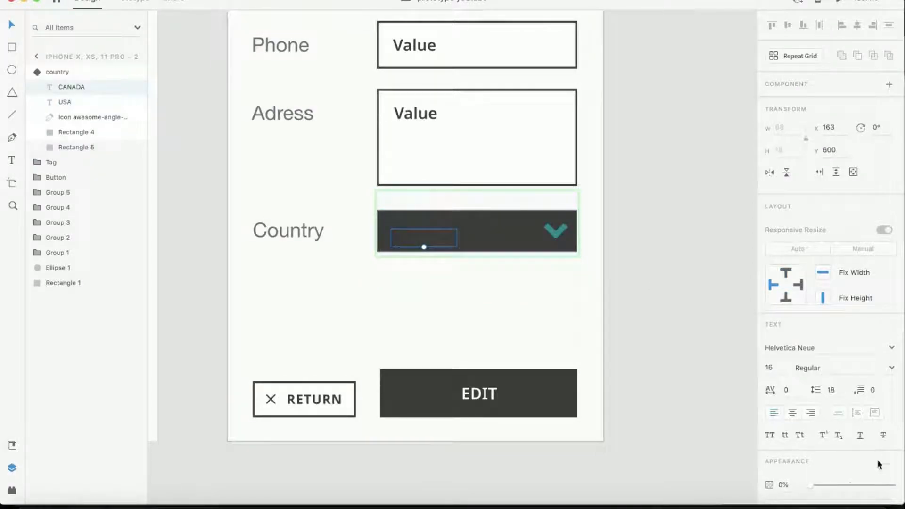
key(0)
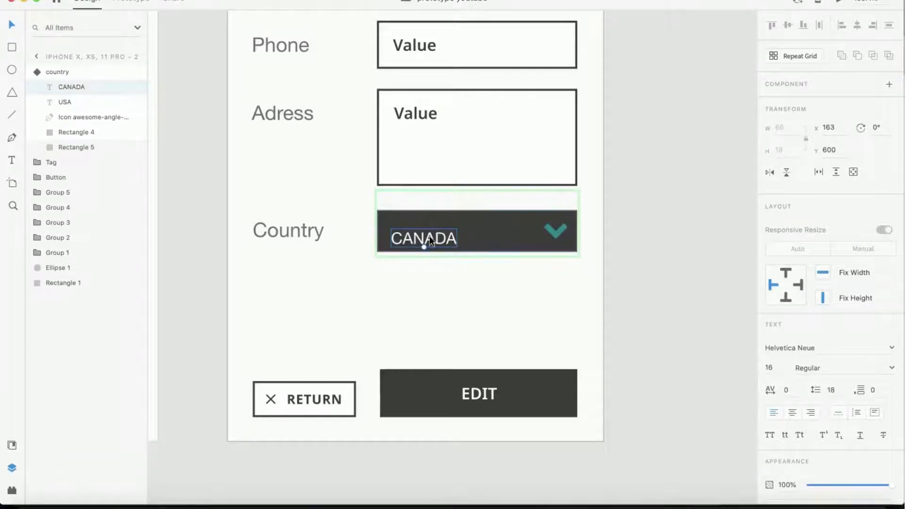
drag(424, 242, 422, 236)
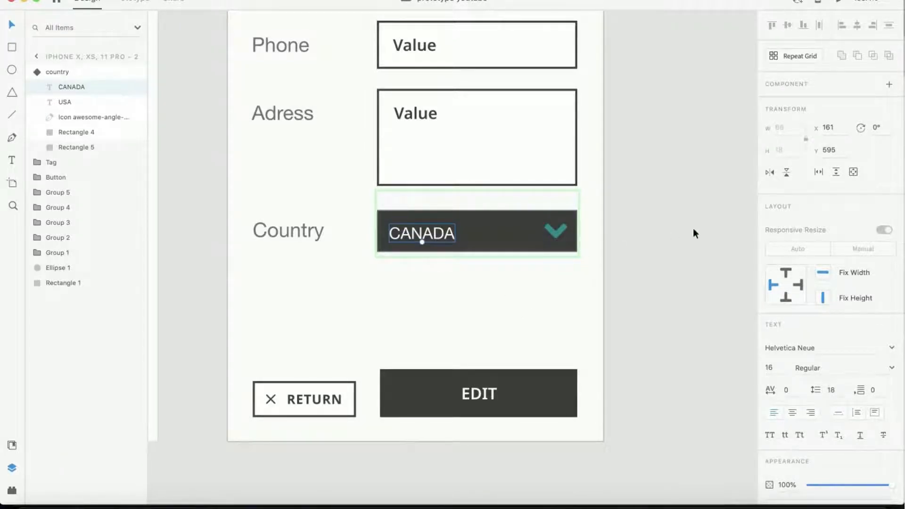
click(678, 231)
click(515, 229)
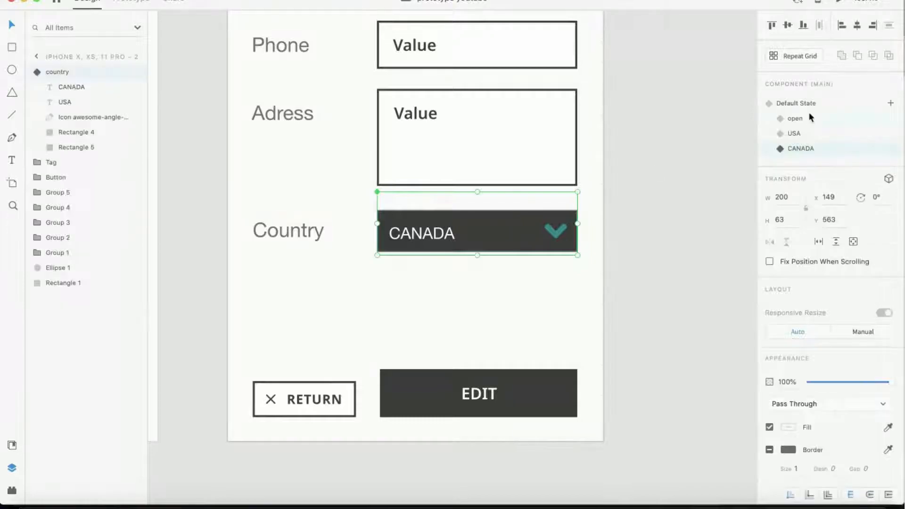
- In the default state, link the chevron icon's tap to the open state with Auto-Animate
click(801, 105)
click(796, 120)
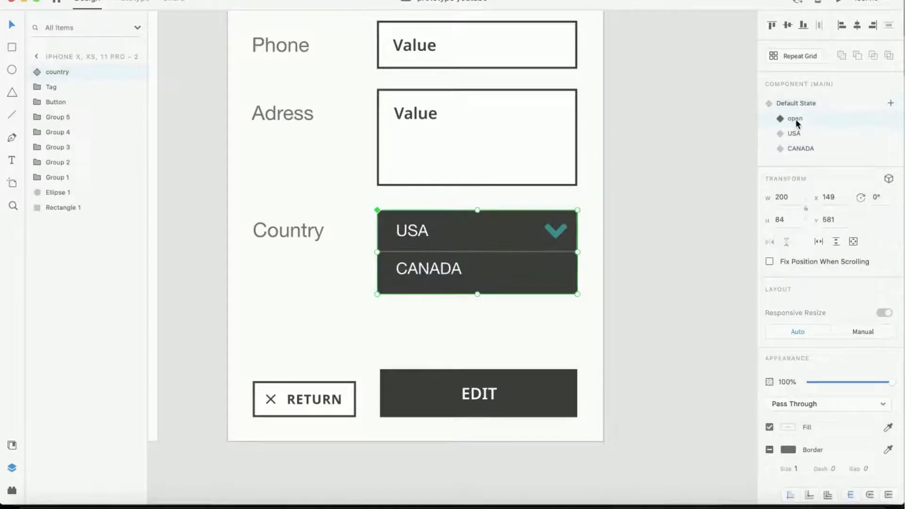
click(794, 133)
click(800, 147)
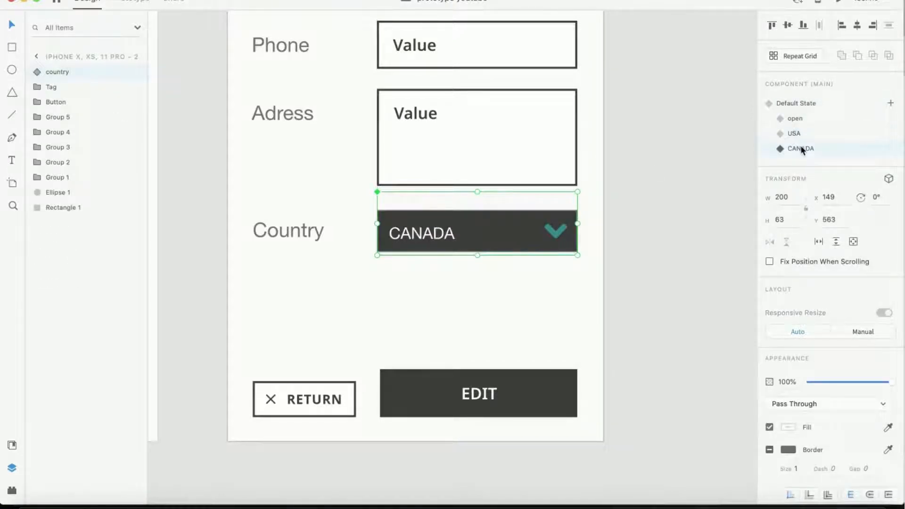
click(795, 104)
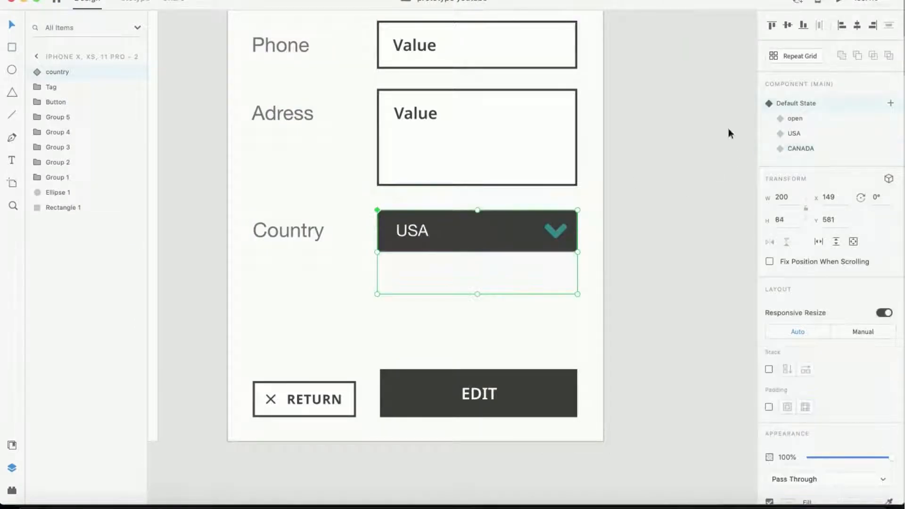
double_click(558, 230)
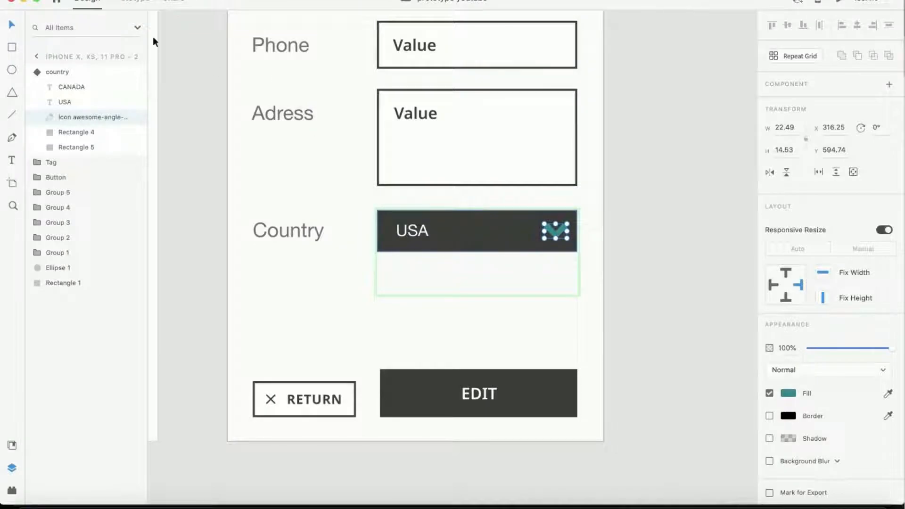
click(132, 1)
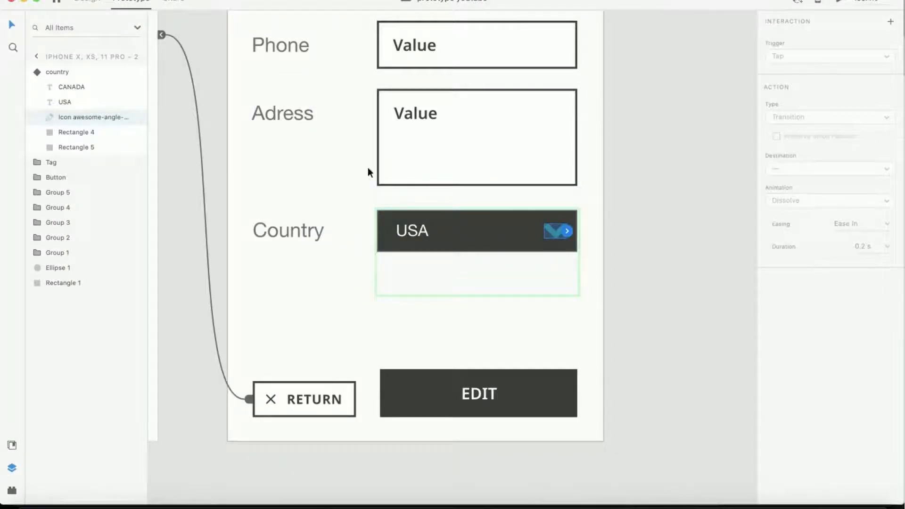
click(568, 230)
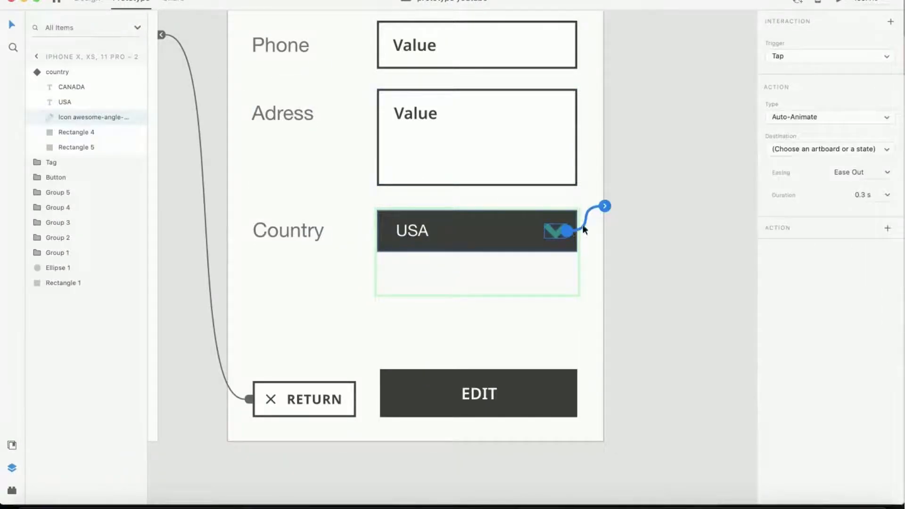
click(777, 152)
click(784, 169)
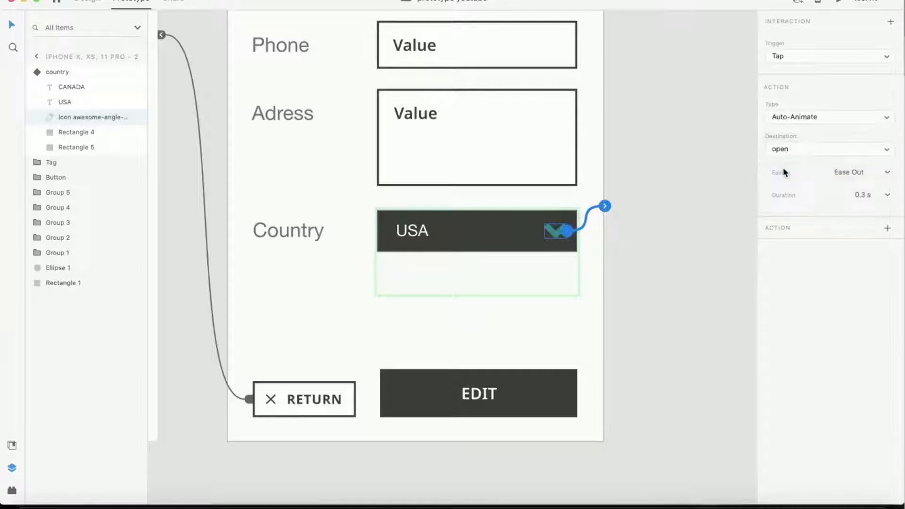
click(684, 204)
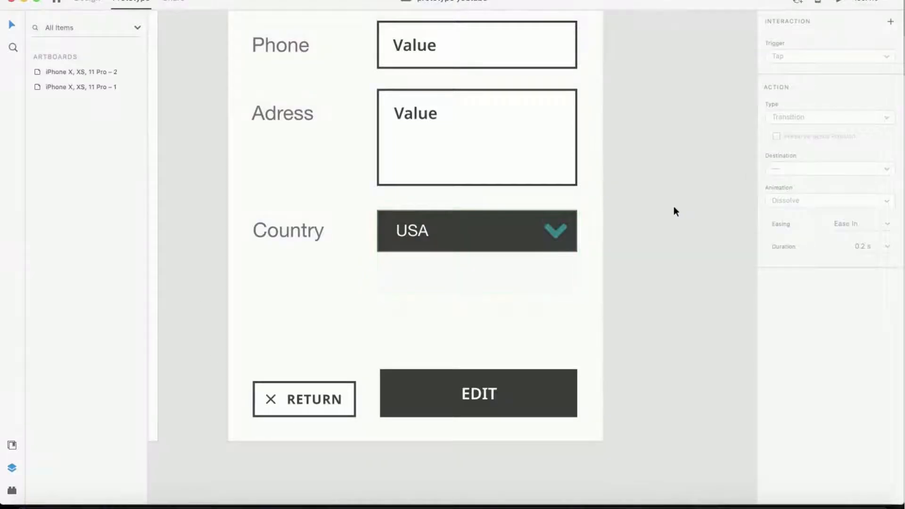
- In the open state, link the USA label's tap to the USA state and the CANADA label's tap to the CANADA state
click(499, 232)
click(795, 58)
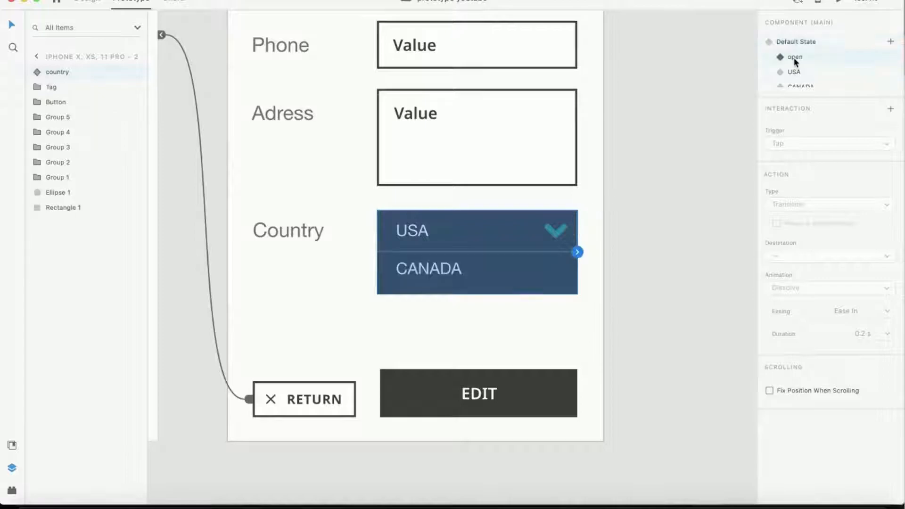
double_click(417, 233)
click(427, 230)
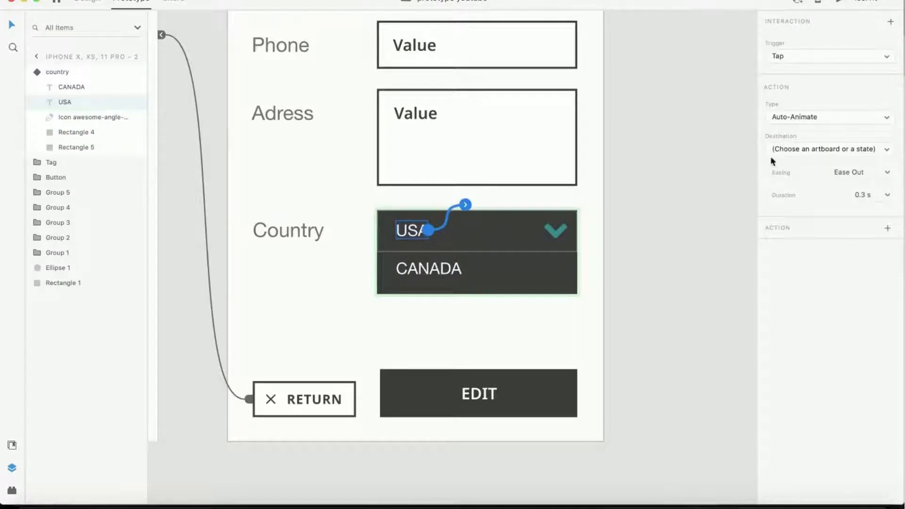
click(782, 150)
click(784, 175)
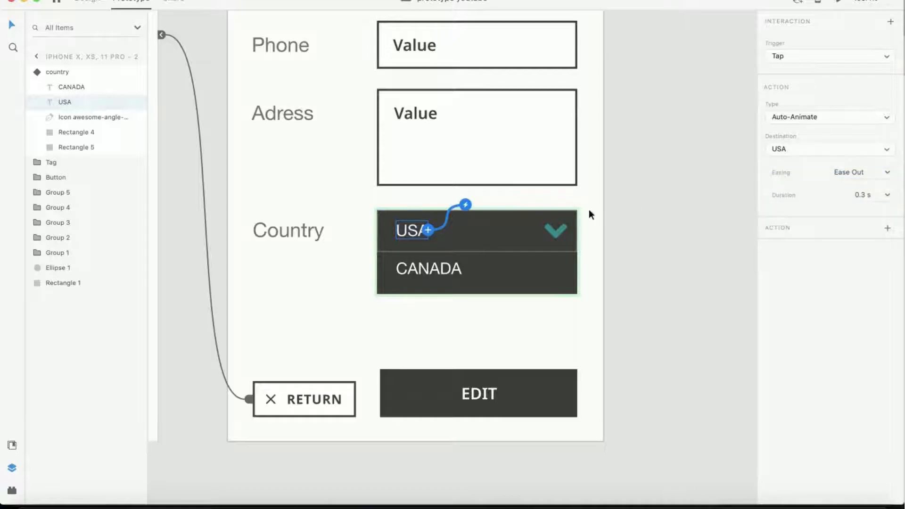
click(437, 267)
click(462, 268)
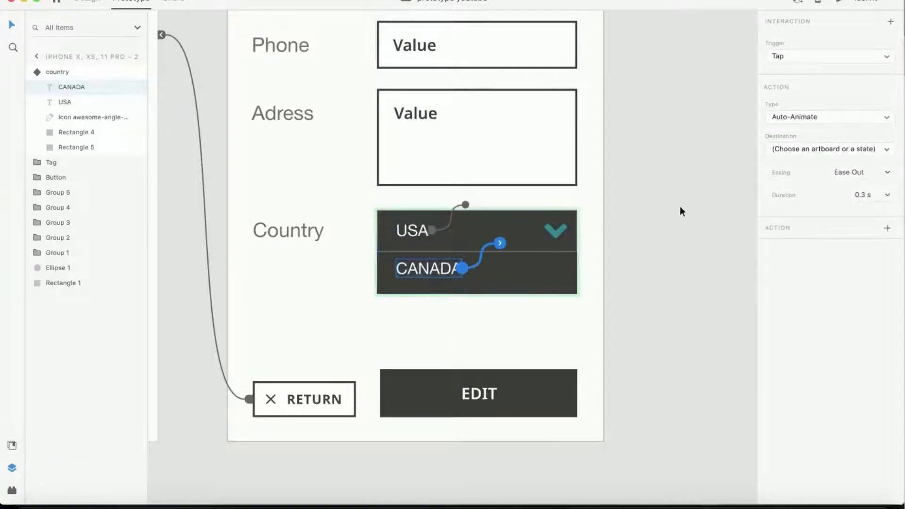
click(793, 150)
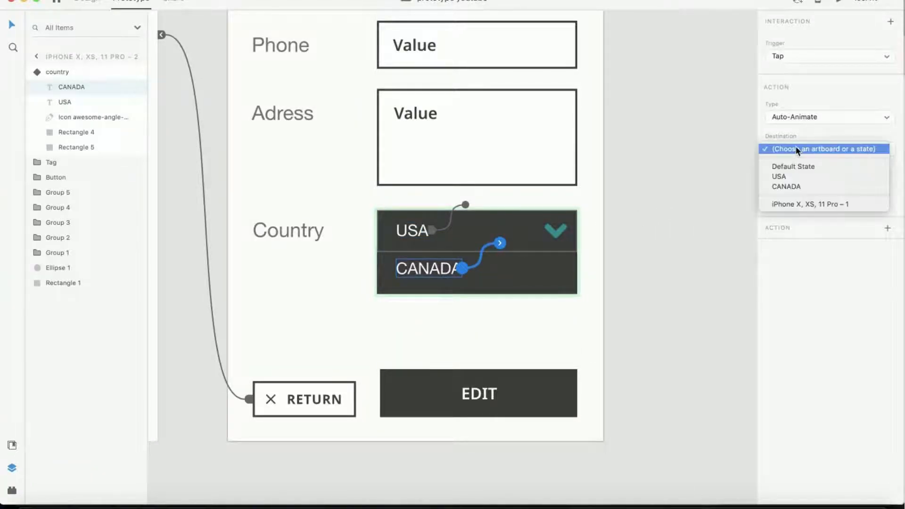
click(787, 186)
- In the open state, link the chevron icon's tap back to the Default State with Auto-Animate
click(559, 228)
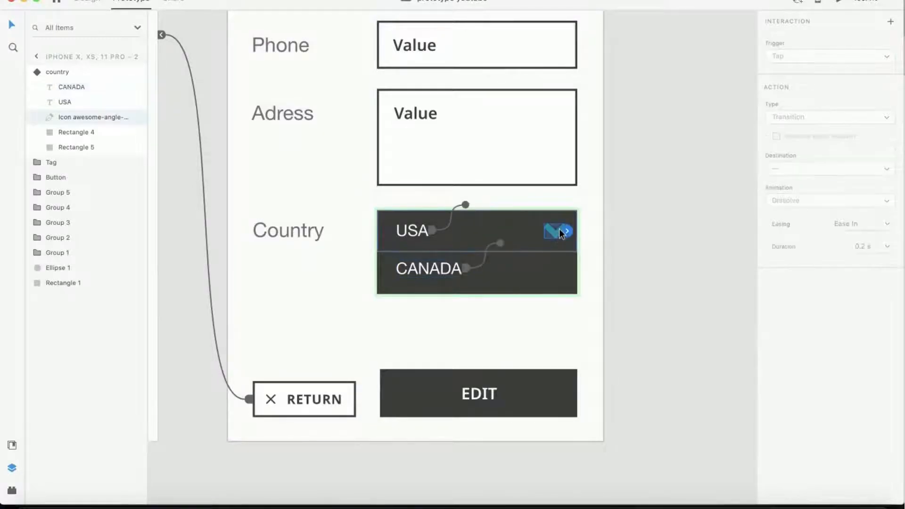
click(566, 229)
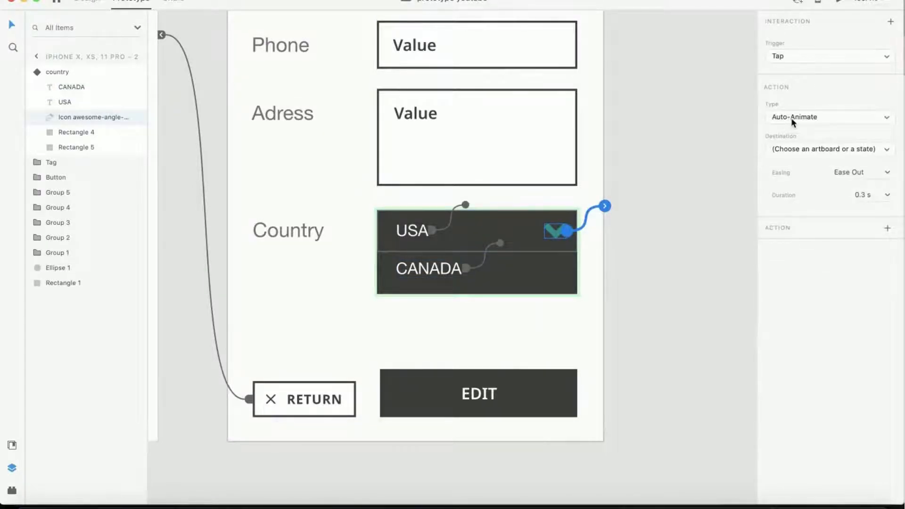
click(791, 150)
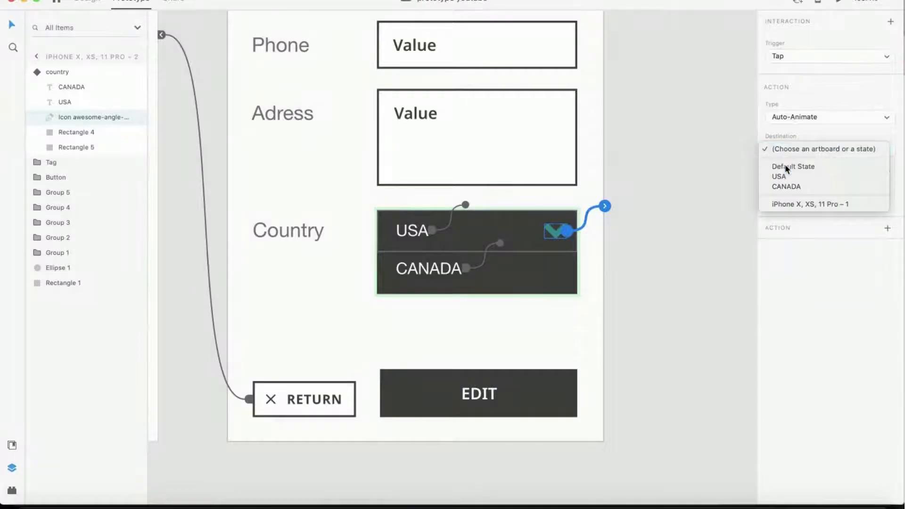
click(785, 164)
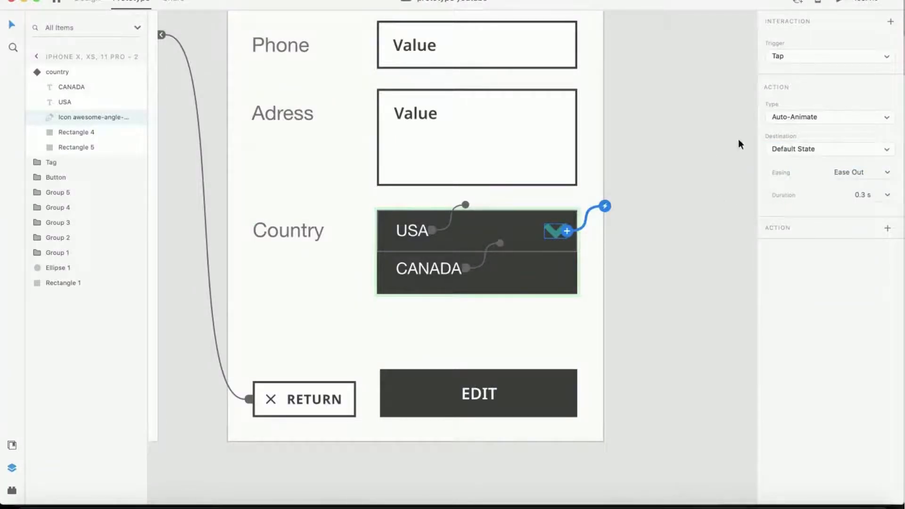
click(580, 185)
- In the USA state, link the chevron icon's tap to the open state with Auto-Animate
click(536, 235)
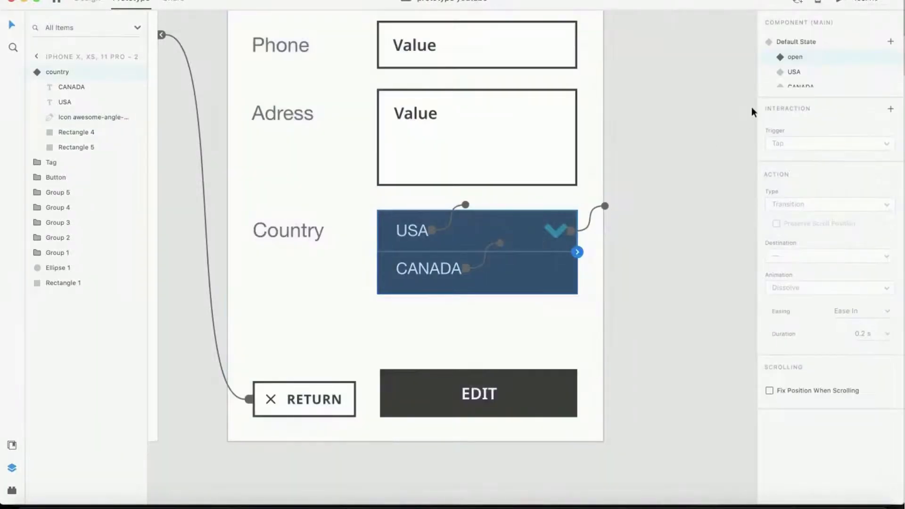
click(793, 72)
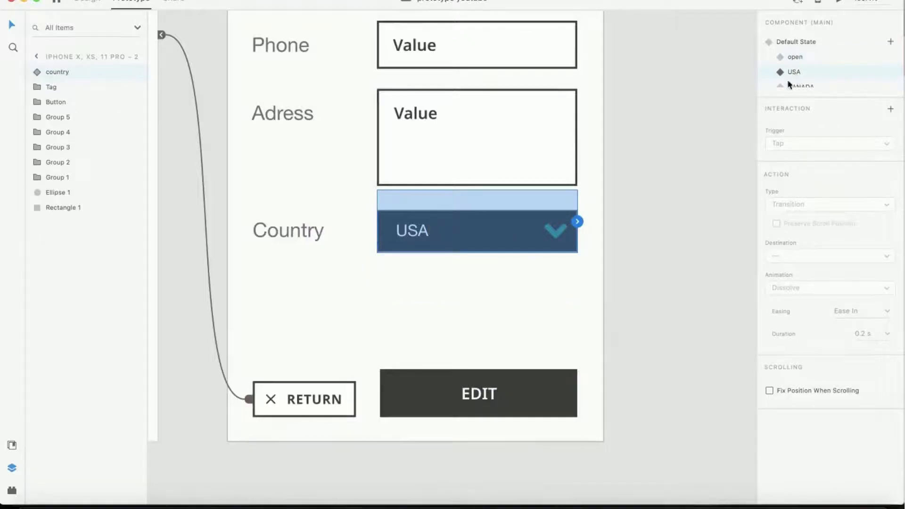
double_click(555, 232)
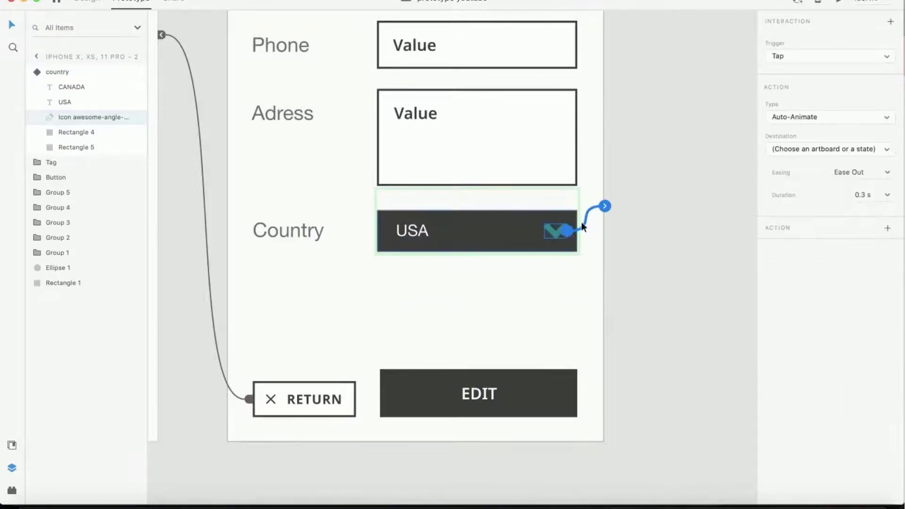
click(796, 147)
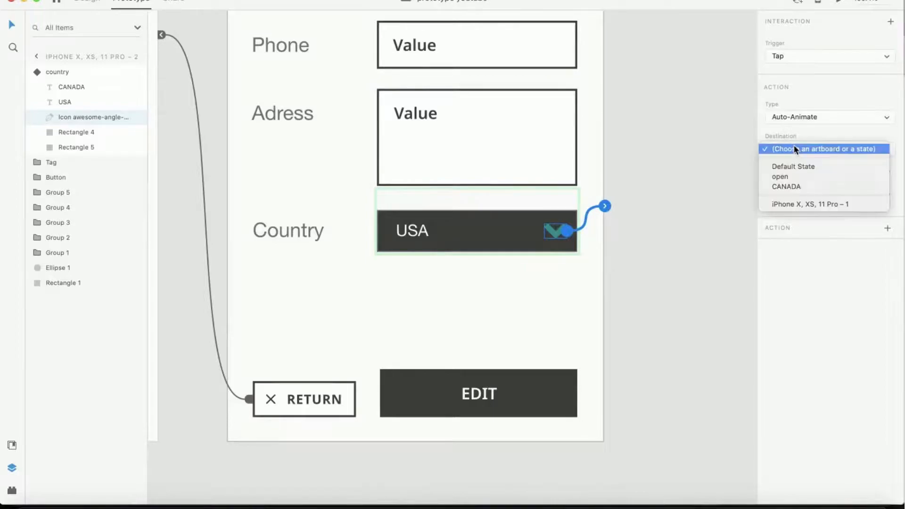
click(782, 176)
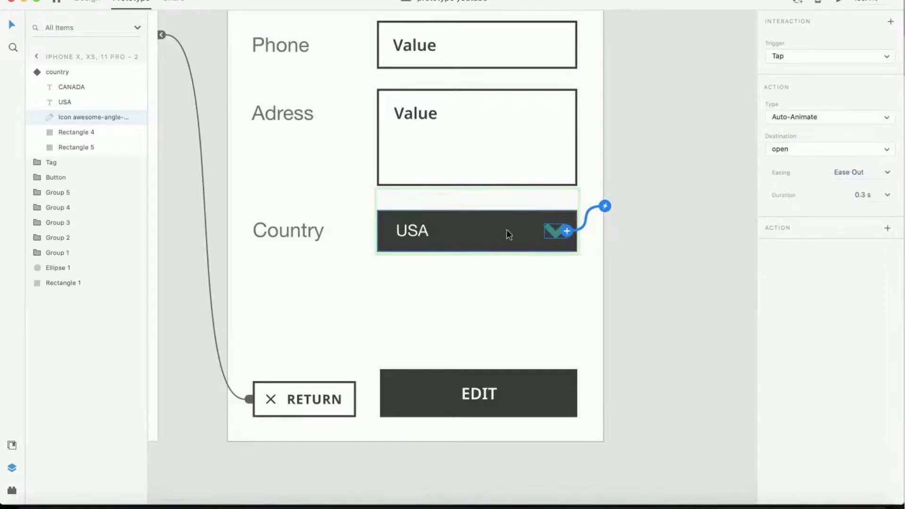
click(426, 234)
click(427, 231)
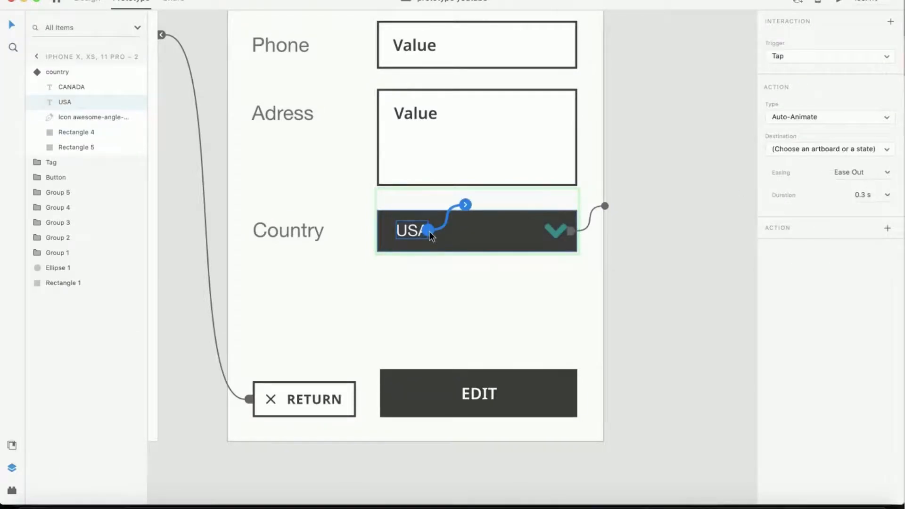
click(642, 215)
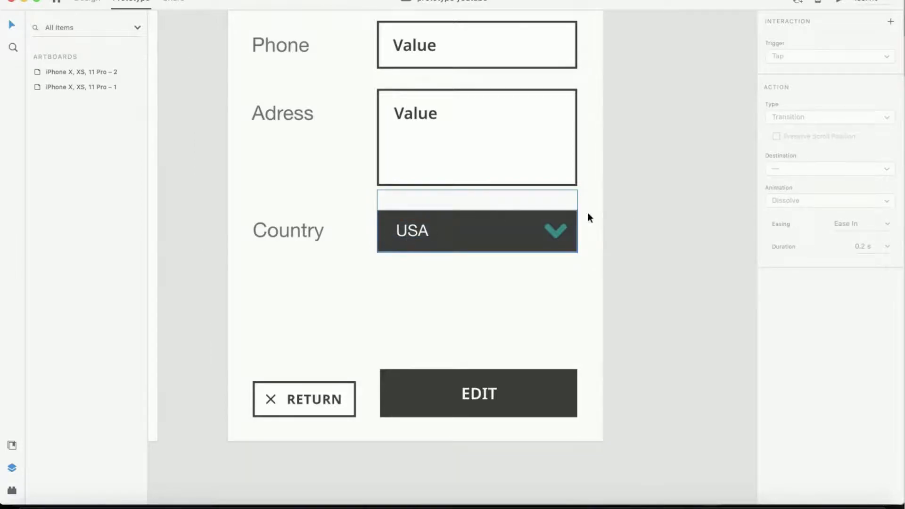
- In the CANADA state, link the chevron icon's tap to the open state with Auto-Animate
click(564, 224)
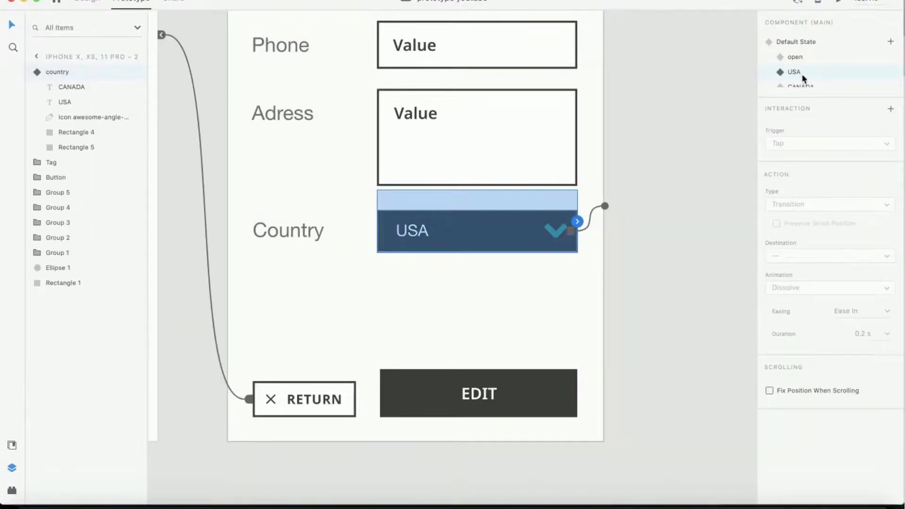
click(798, 85)
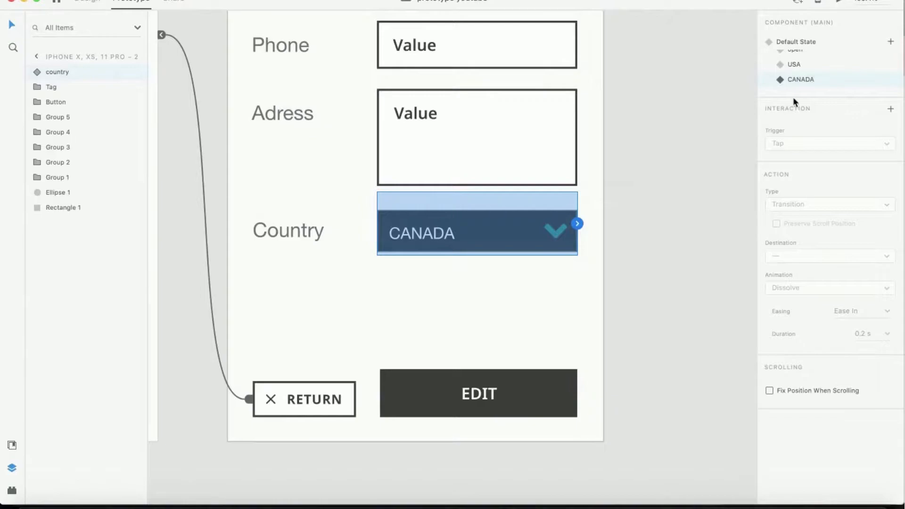
double_click(556, 230)
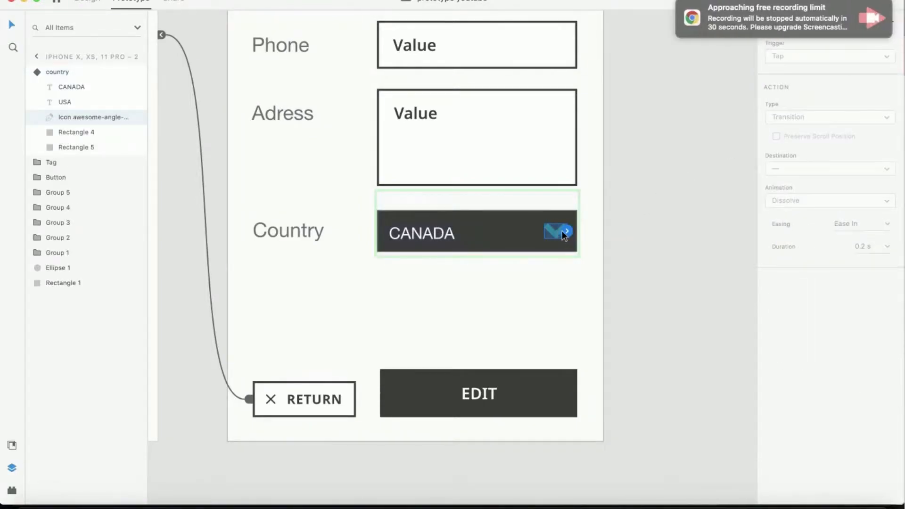
click(565, 231)
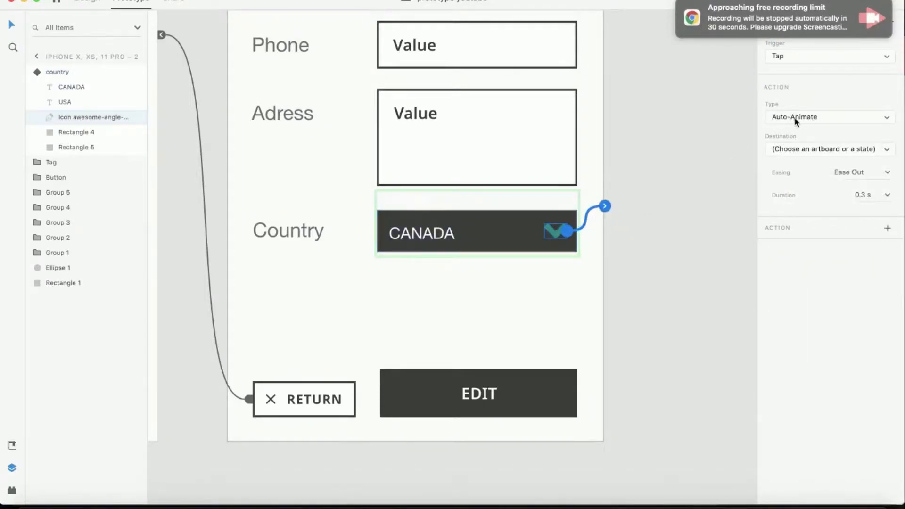
click(801, 149)
click(784, 176)
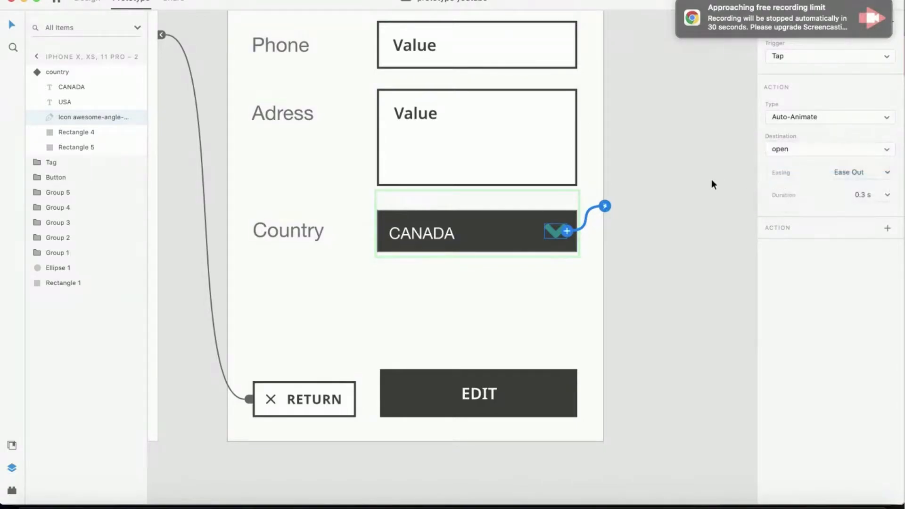
click(695, 185)
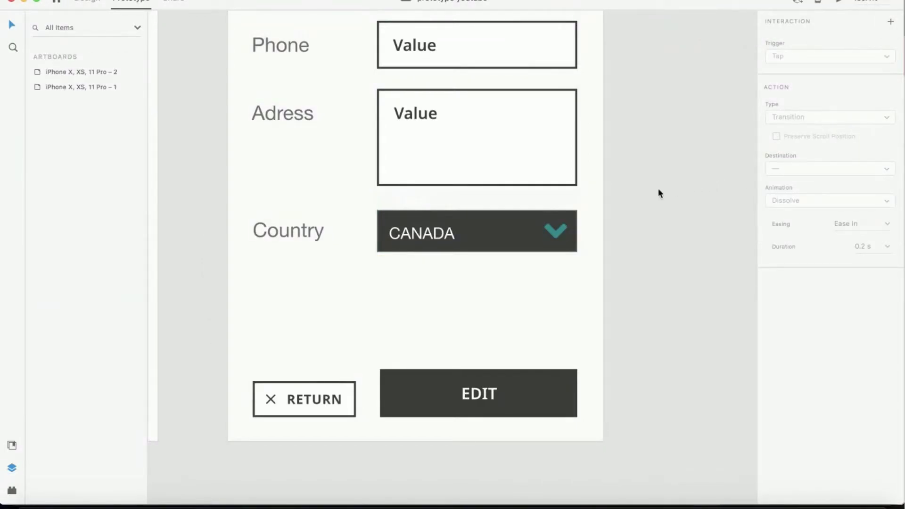